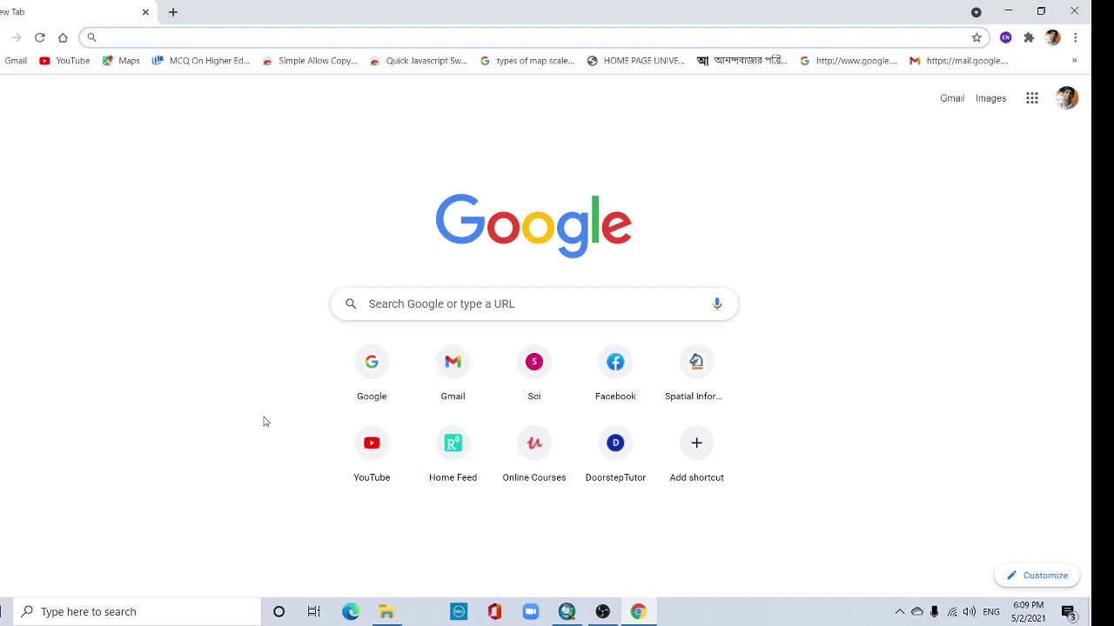
# Step: From the Google homepage, search for 'earth data search' using the suggestion after typing Earth
pyautogui.click(383, 383)
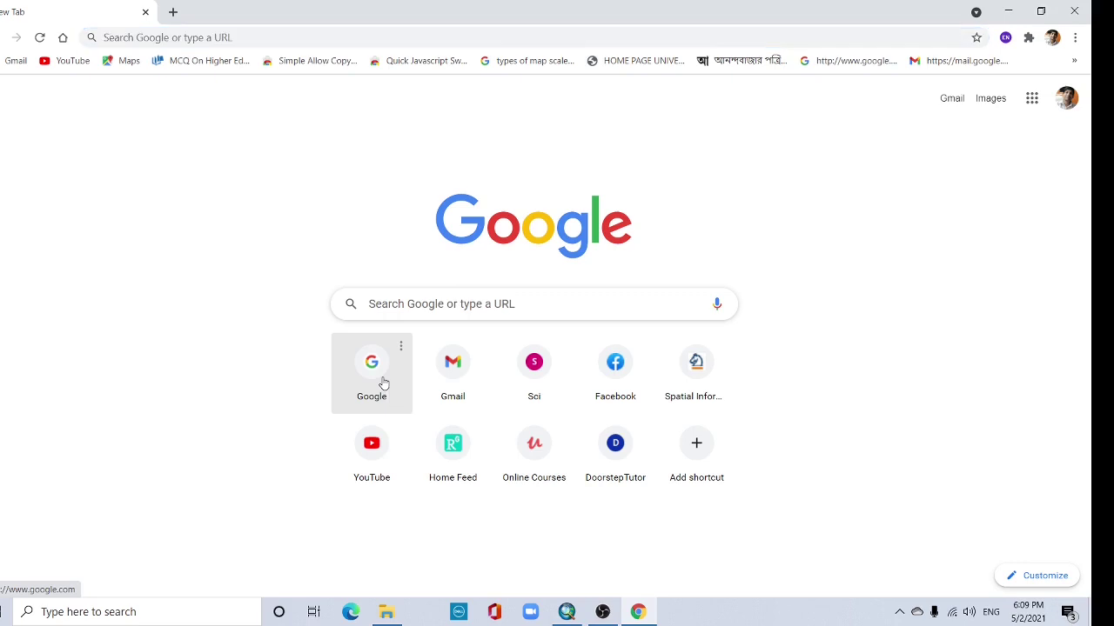
pyautogui.click(381, 268)
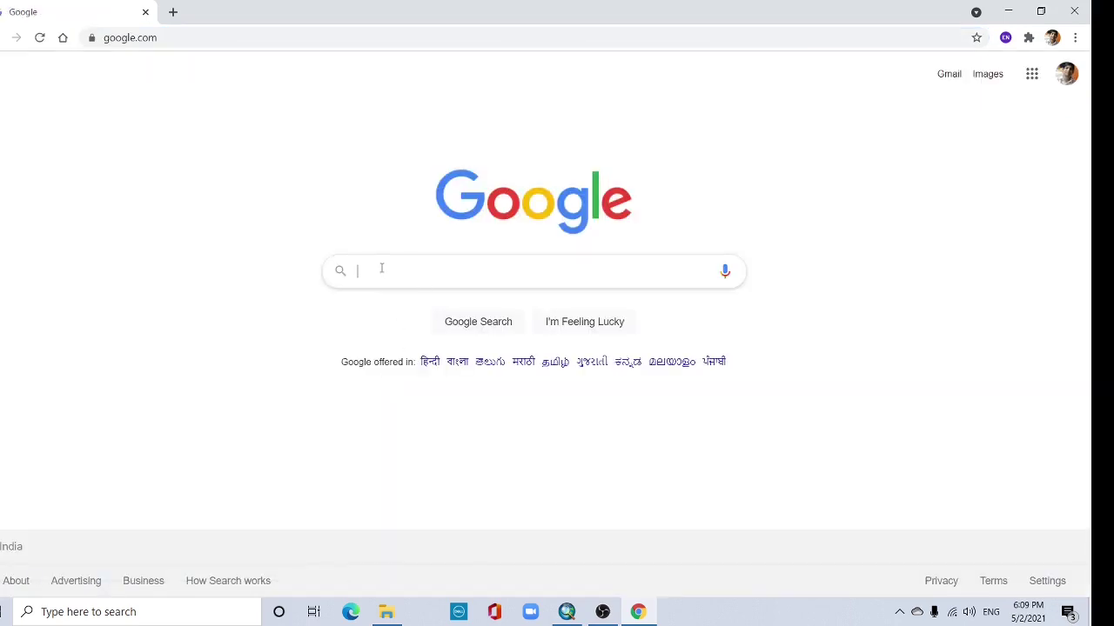
pyautogui.write('E')
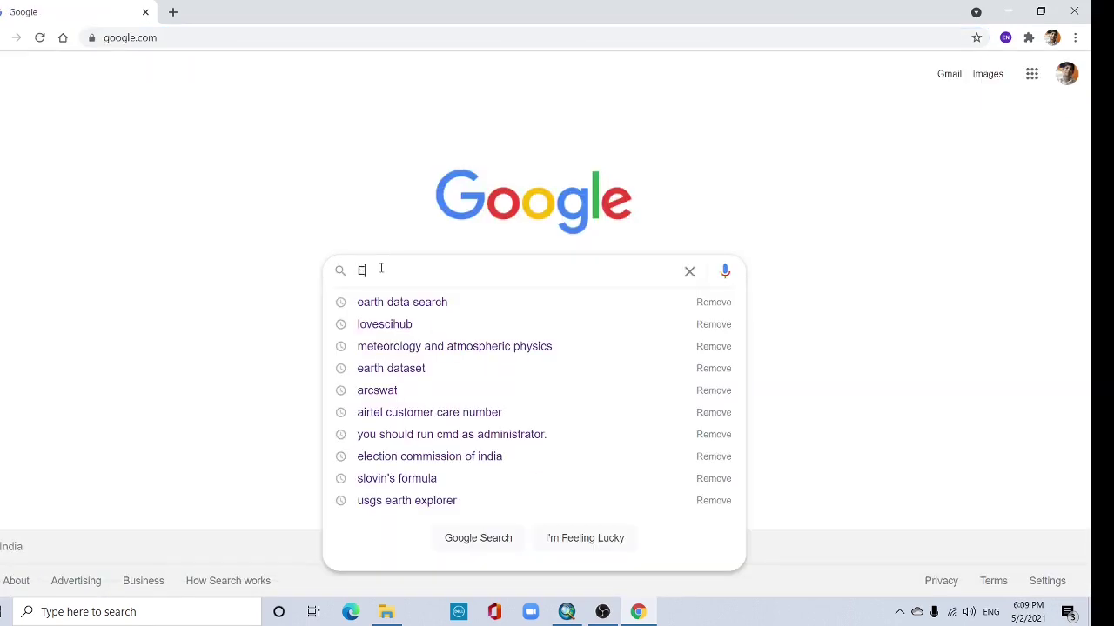
pyautogui.write('arth')
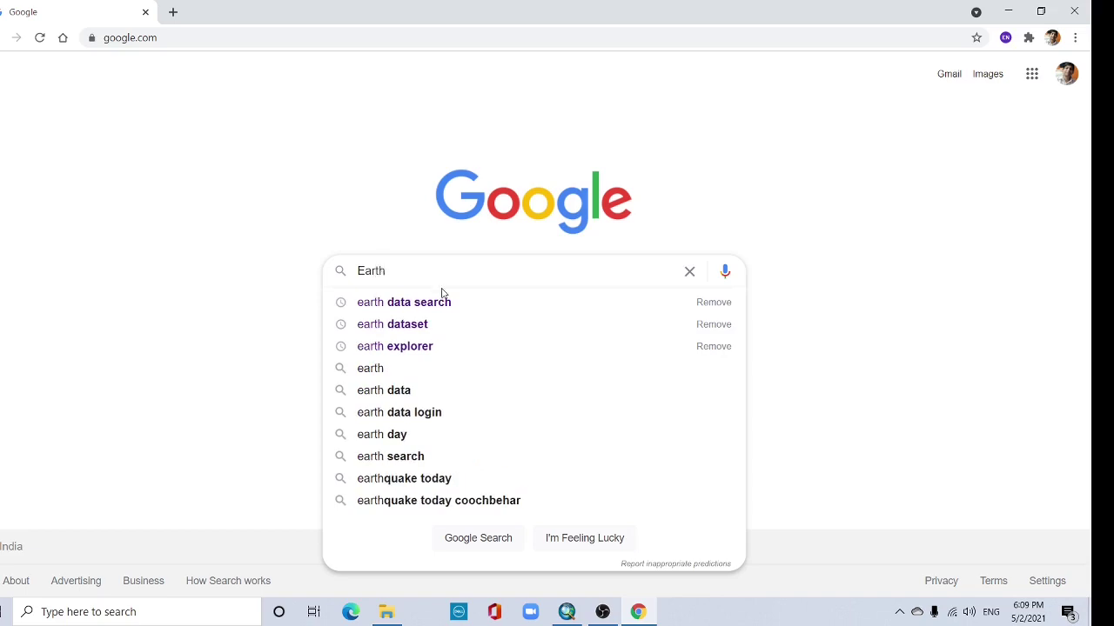
pyautogui.click(447, 302)
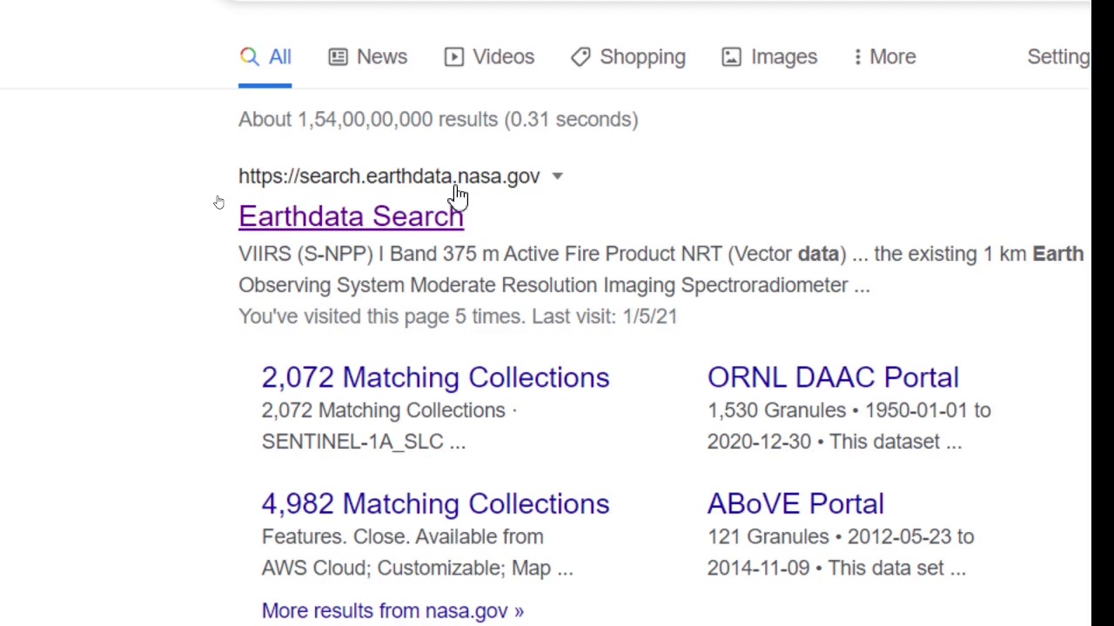
# Step: Open the Earthdata Search site and search collections for 'Aster', giving 98 results
pyautogui.click(312, 231)
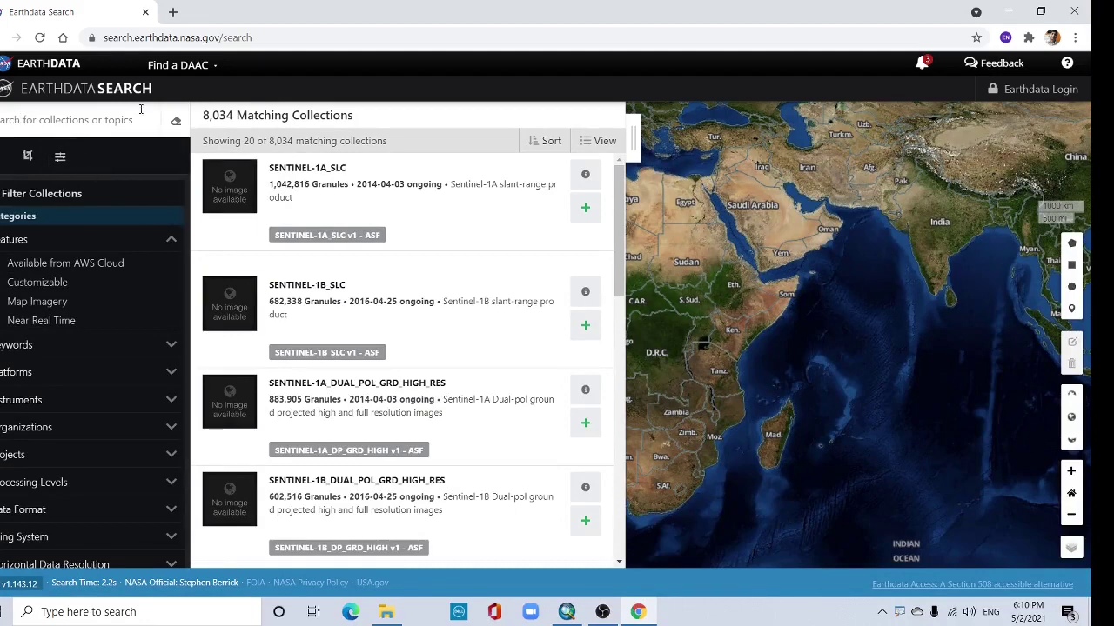
pyautogui.click(84, 127)
pyautogui.write('Aster')
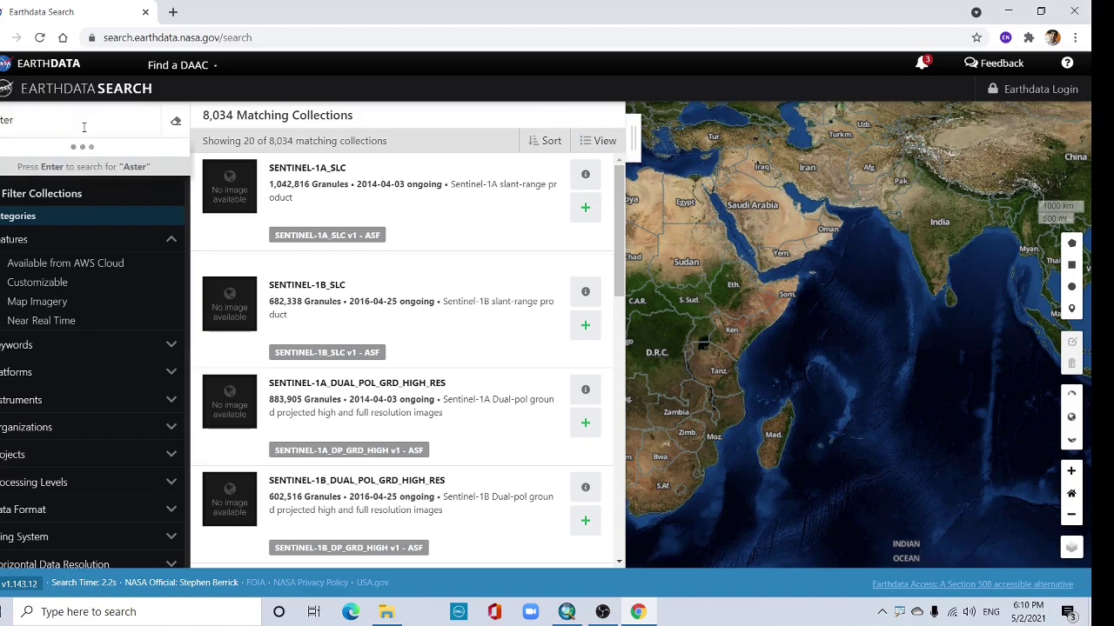
pyautogui.press('Return')
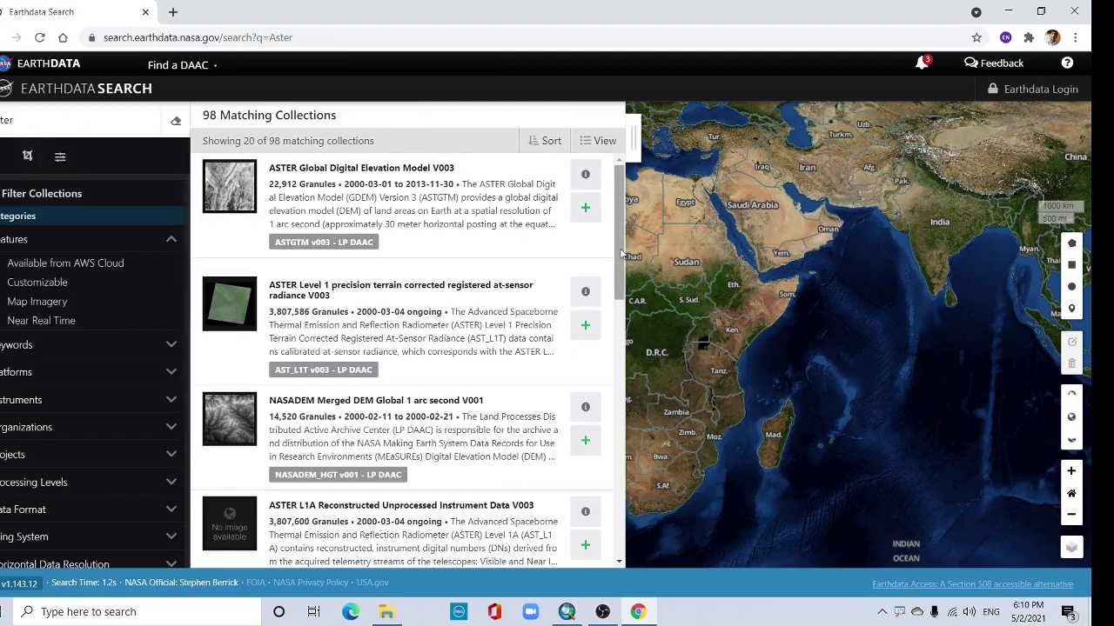
# Step: Pan and zoom the map onto Sikkim, collapsing the collection list for more room
pyautogui.moveTo(892, 201); pyautogui.dragTo(705, 288)
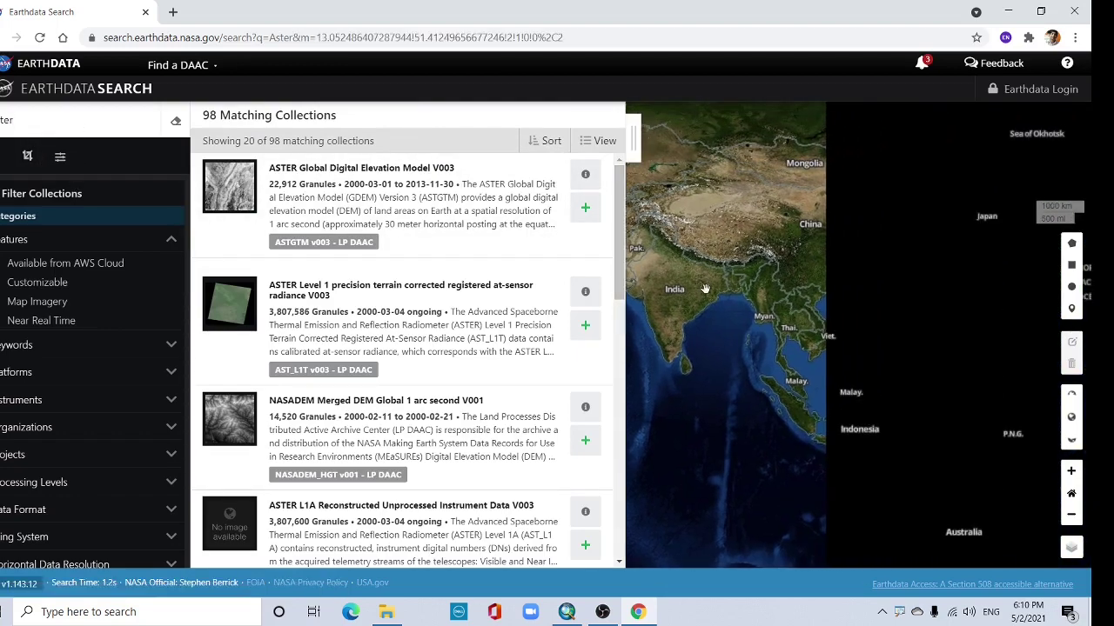
pyautogui.scroll(1, 713, 288)
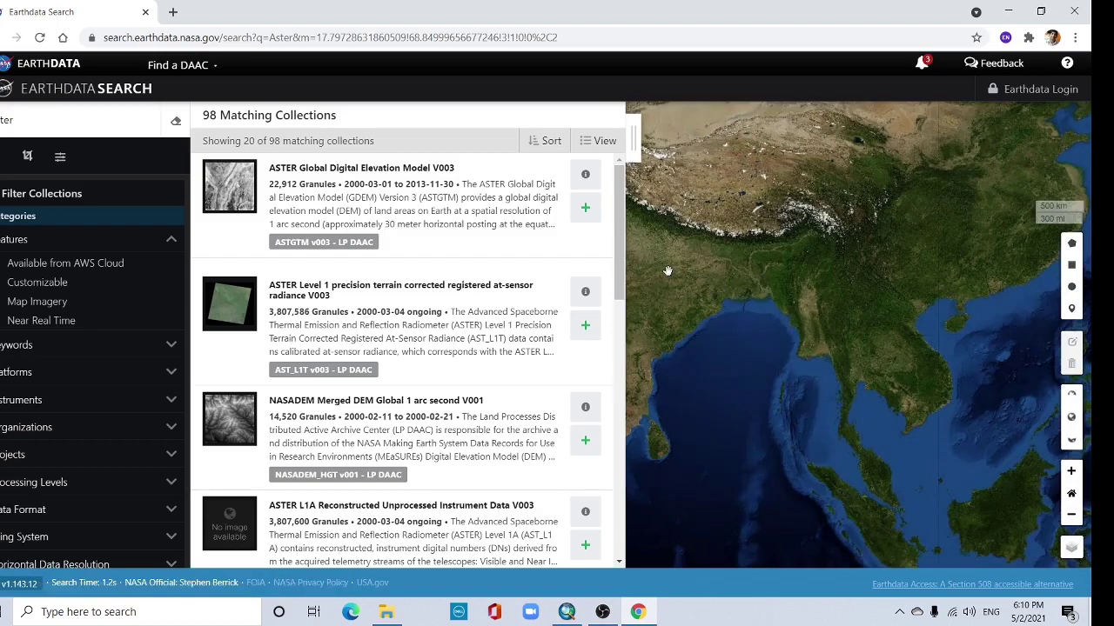
pyautogui.scroll(2, 667, 271)
pyautogui.press(']')
pyautogui.scroll(1, 726, 186)
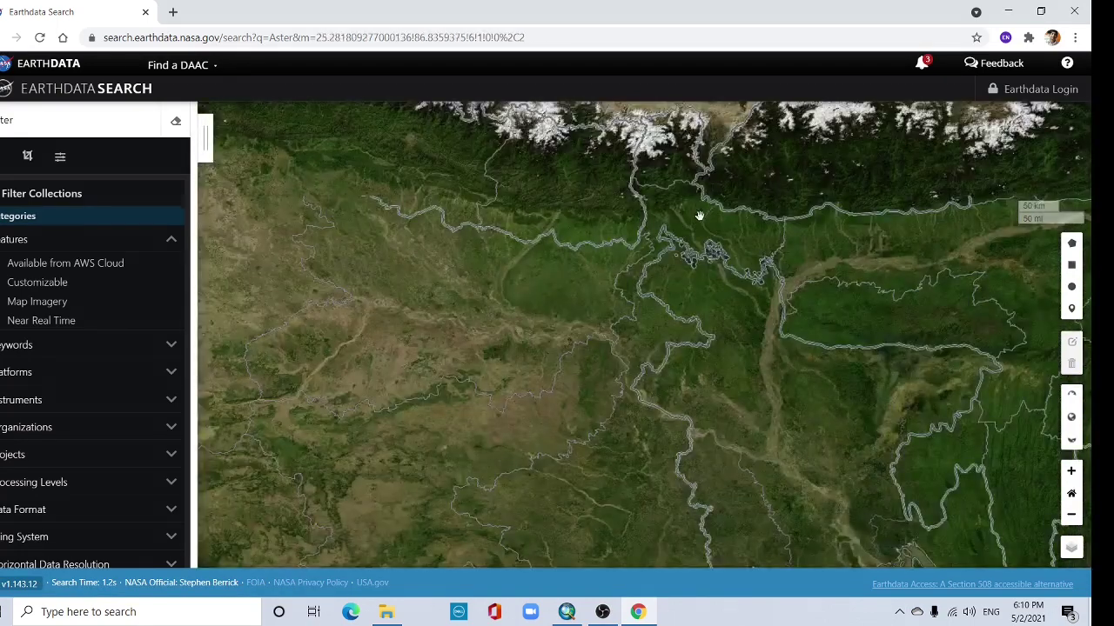
pyautogui.scroll(1, 673, 233)
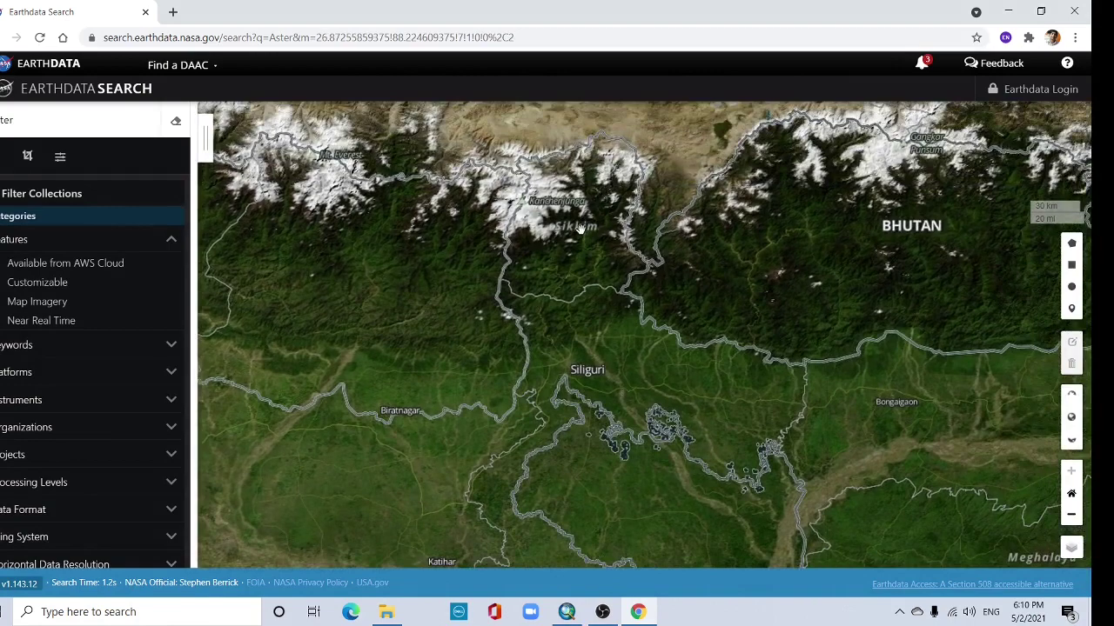
pyautogui.moveTo(578, 228); pyautogui.dragTo(565, 282)
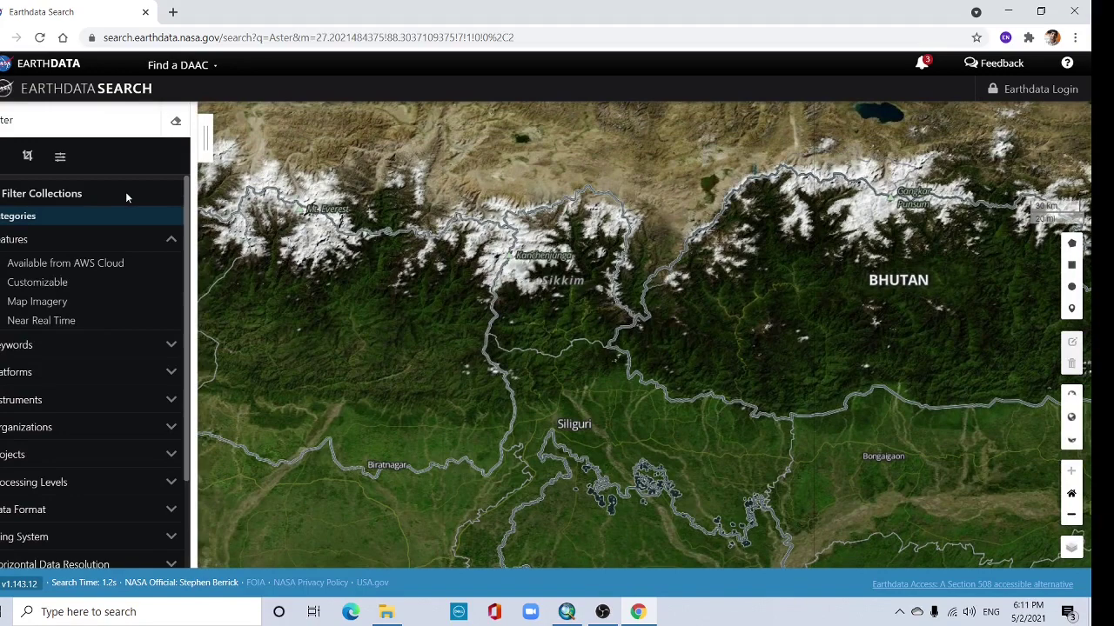
# Step: Draw a rectangular search area over Sikkim from 27.06619,87.93457 to 27.4987,88.92598
pyautogui.click(34, 158)
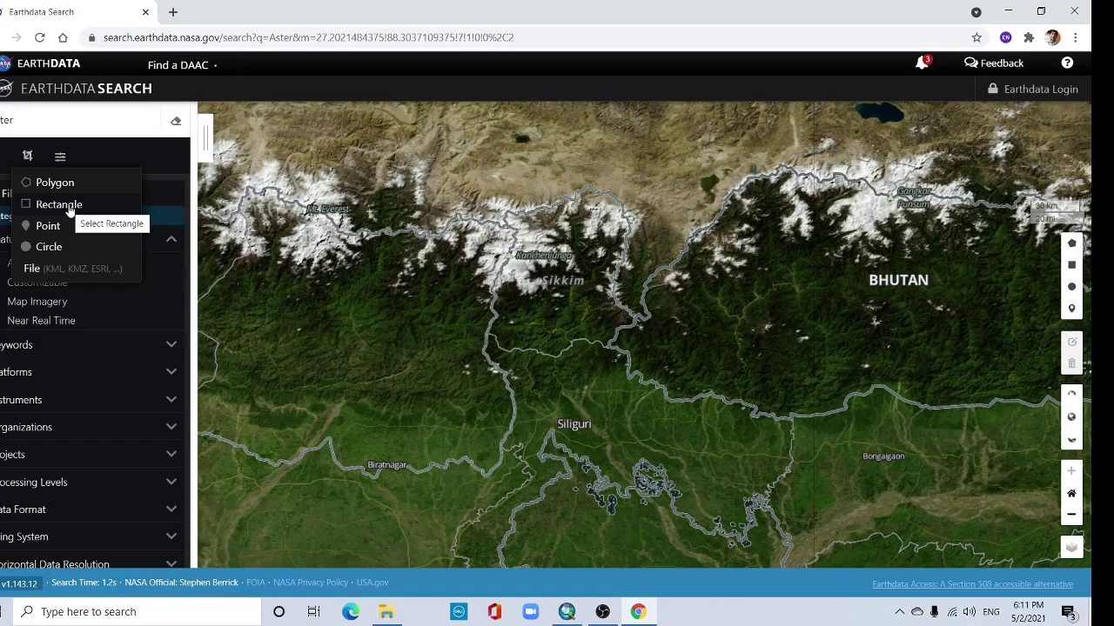
pyautogui.click(59, 204)
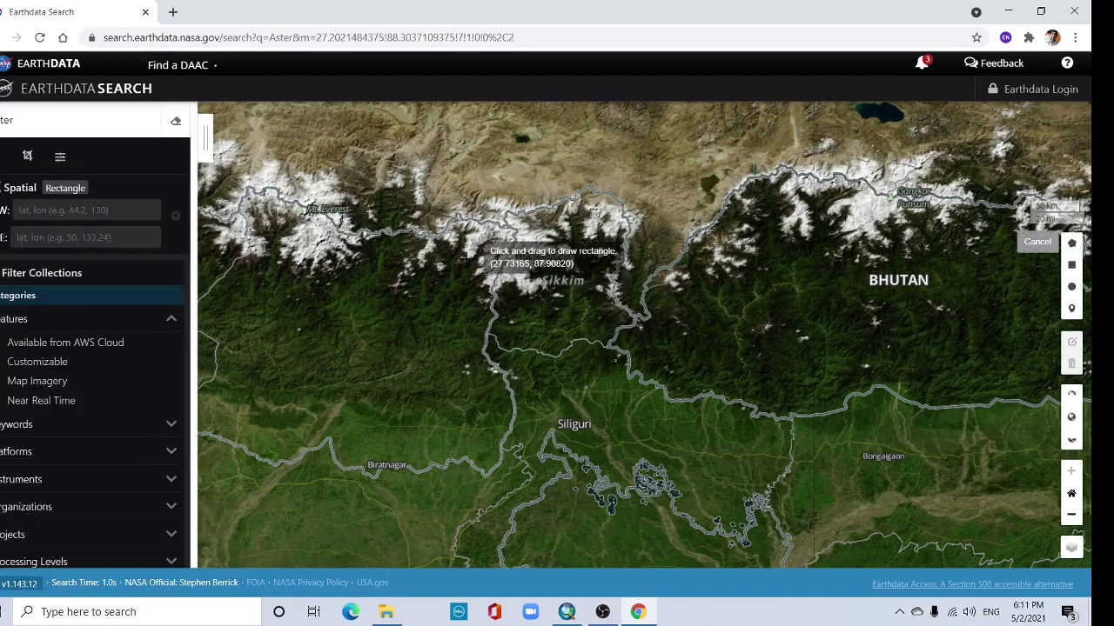
pyautogui.moveTo(472, 289)
pyautogui.mouseDown()
pyautogui.moveTo(693, 357)
pyautogui.moveTo(656, 373)
pyautogui.moveTo(638, 367)
pyautogui.mouseUp()
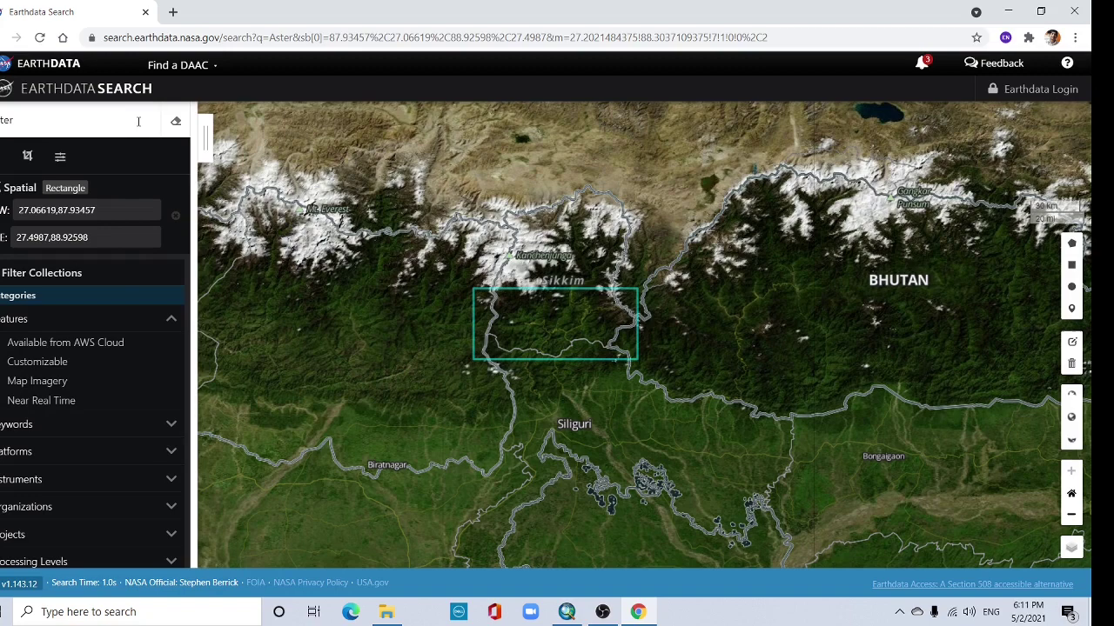
# Step: Filter by Instrument: ASTER and open ASTER Global Digital Elevation Model V003's granules N27E087 and N27E088
pyautogui.click(138, 121)
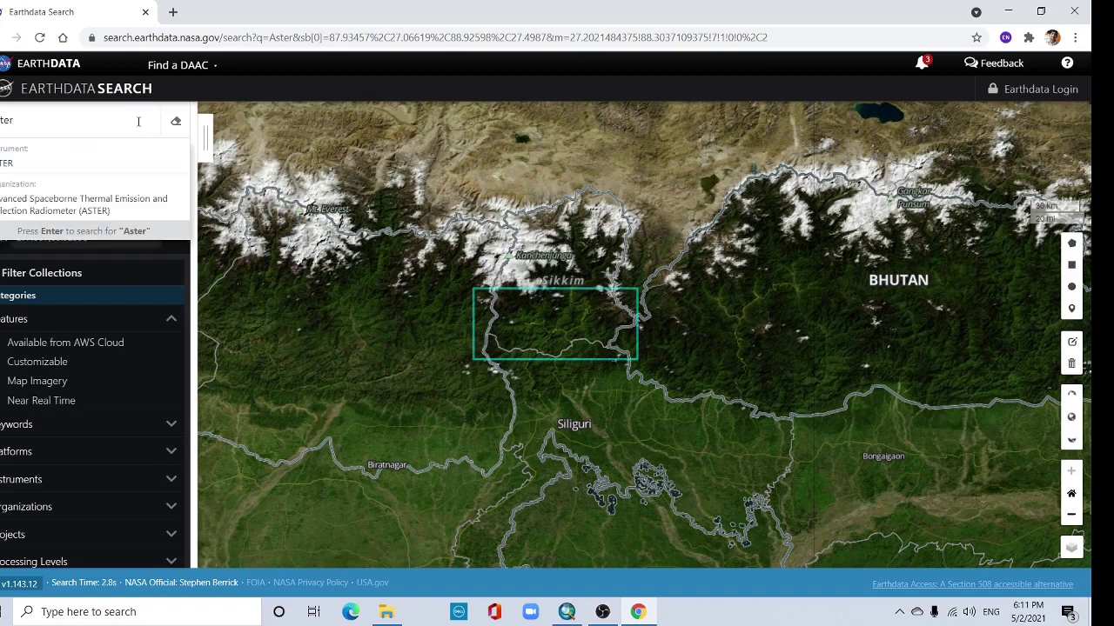
pyautogui.click(104, 159)
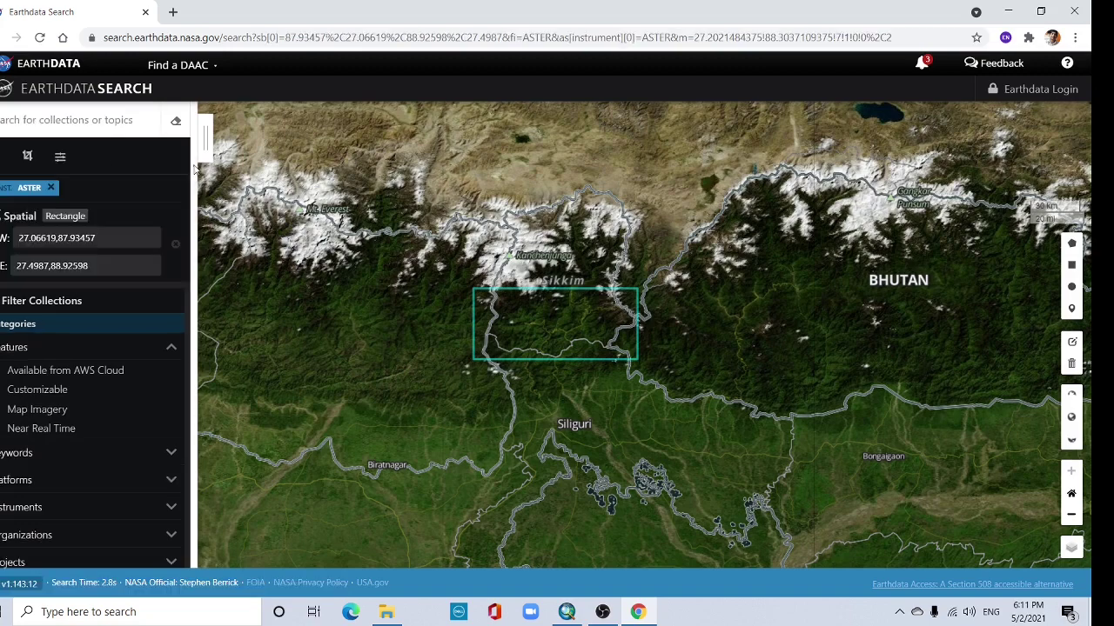
pyautogui.click(206, 137)
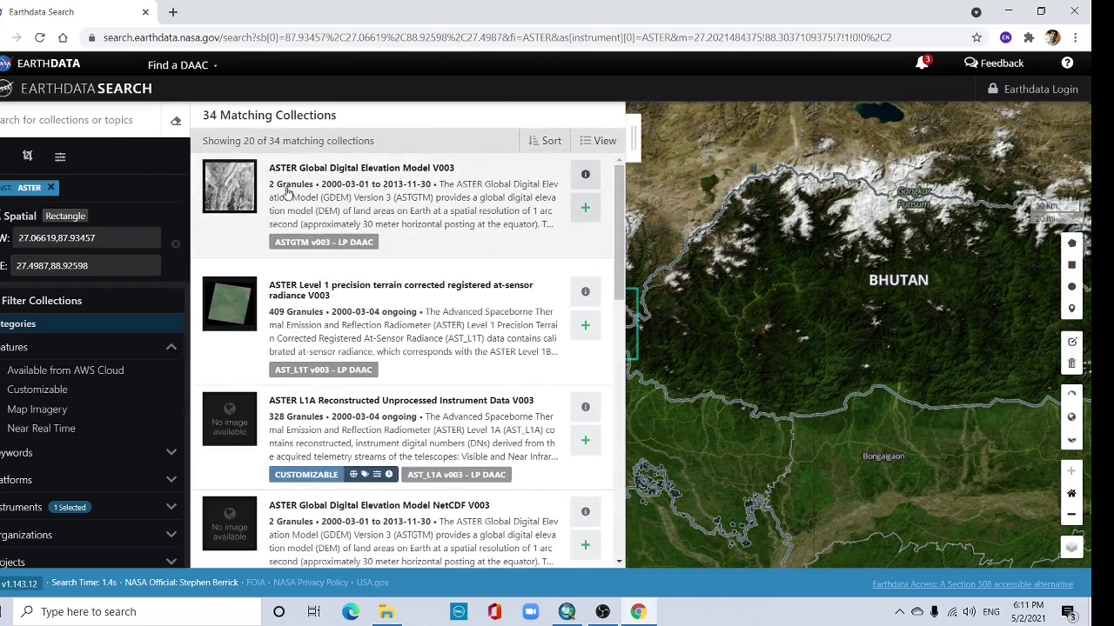
pyautogui.click(394, 168)
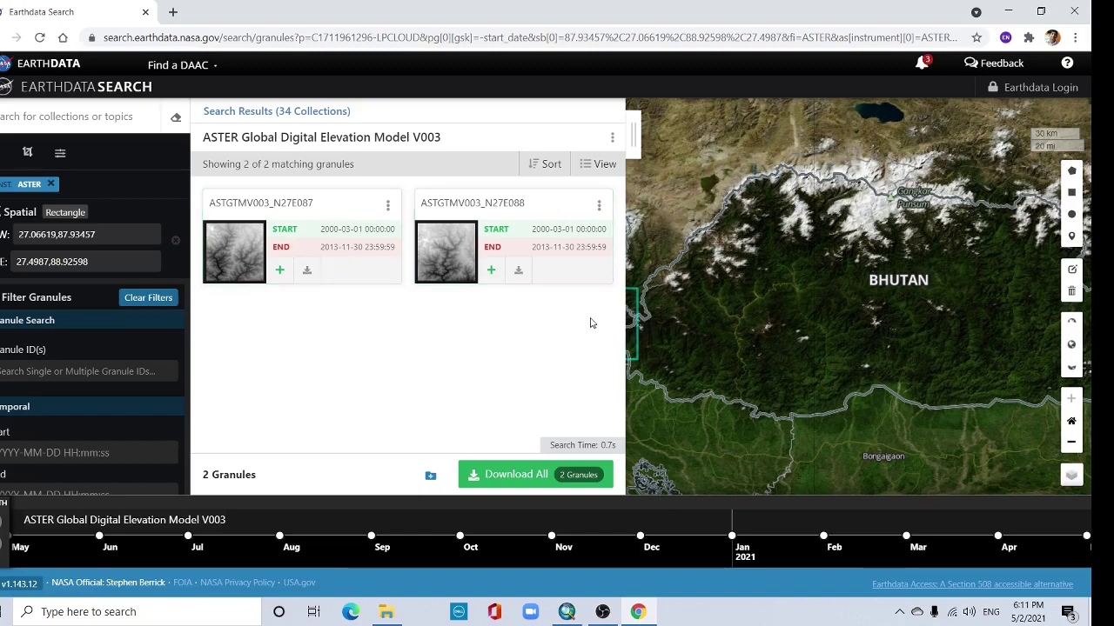
pyautogui.click(633, 139)
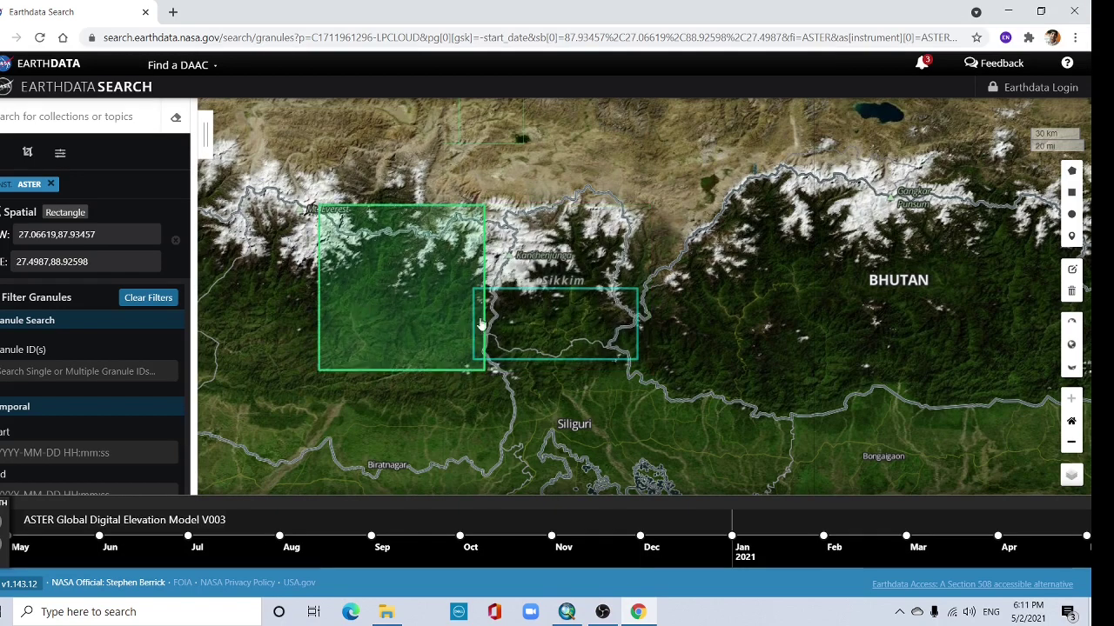
pyautogui.click(646, 609)
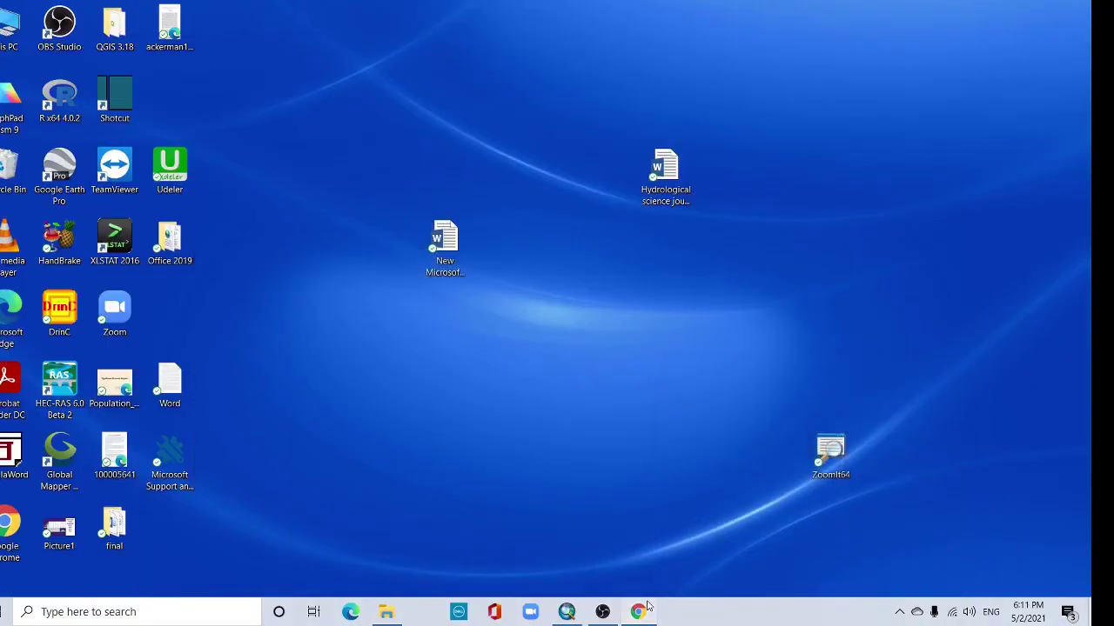
pyautogui.click(646, 609)
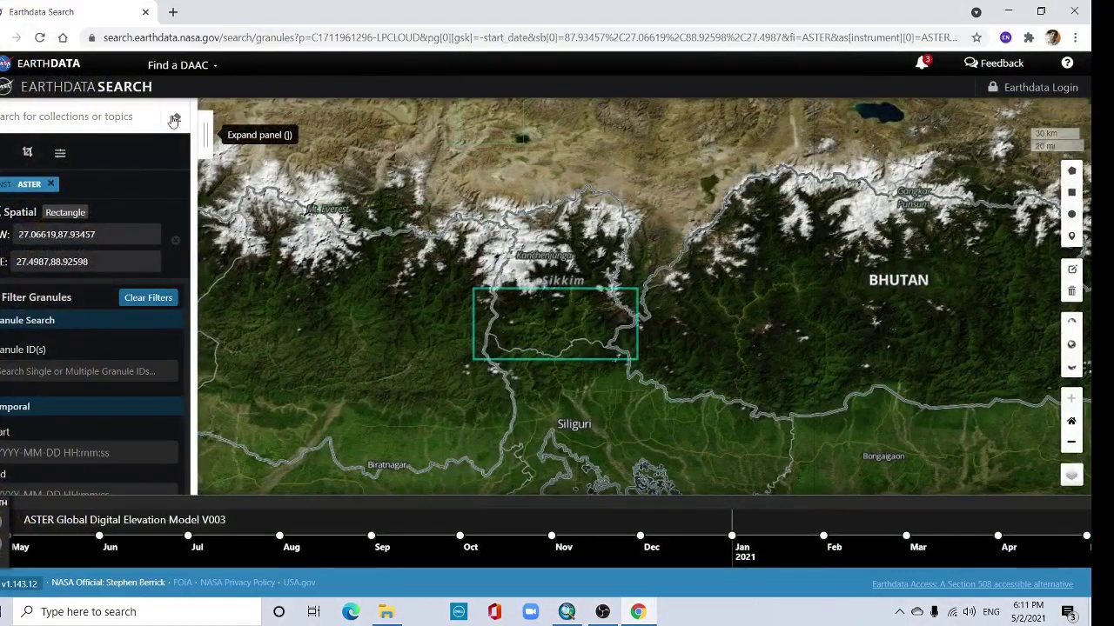
pyautogui.click(205, 133)
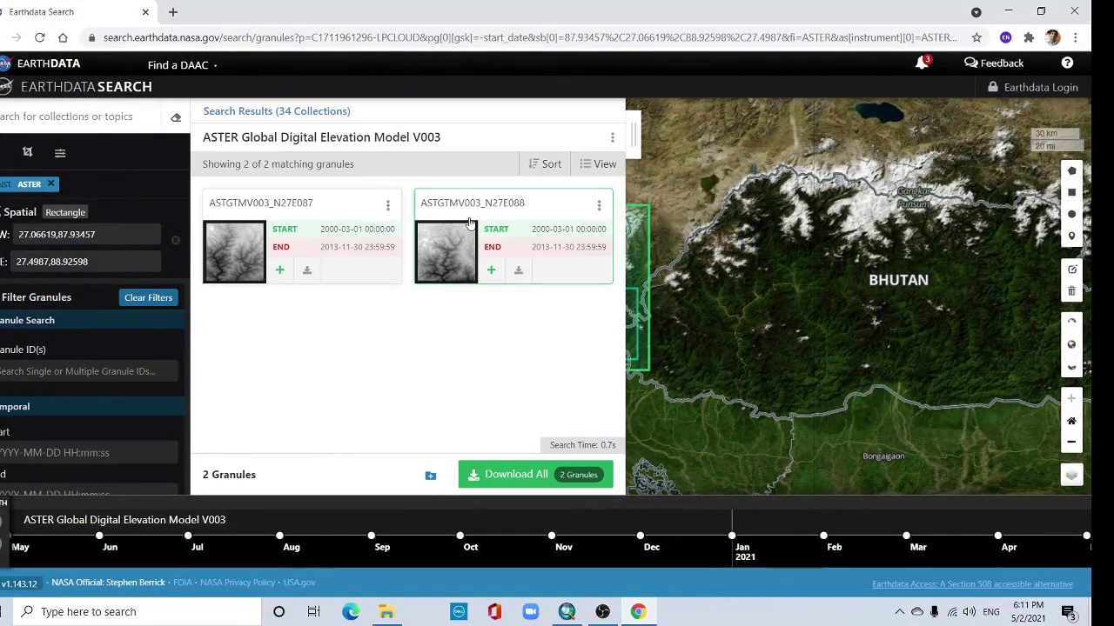
# Step: Place a download order for both ASTER GDEM V003 granules
pyautogui.click(511, 477)
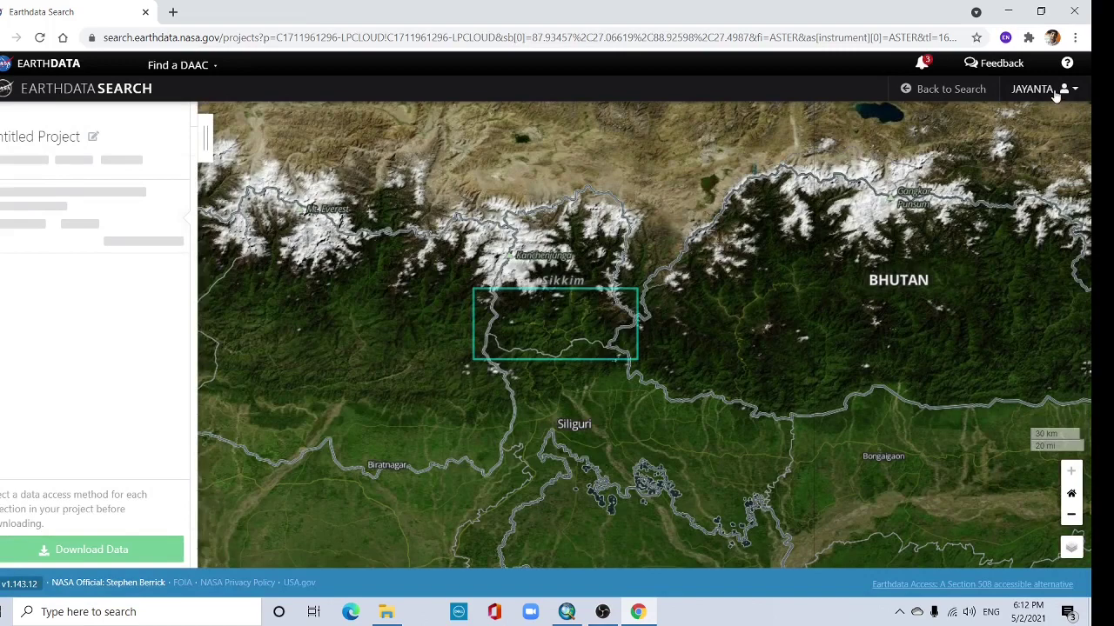
pyautogui.click(1066, 88)
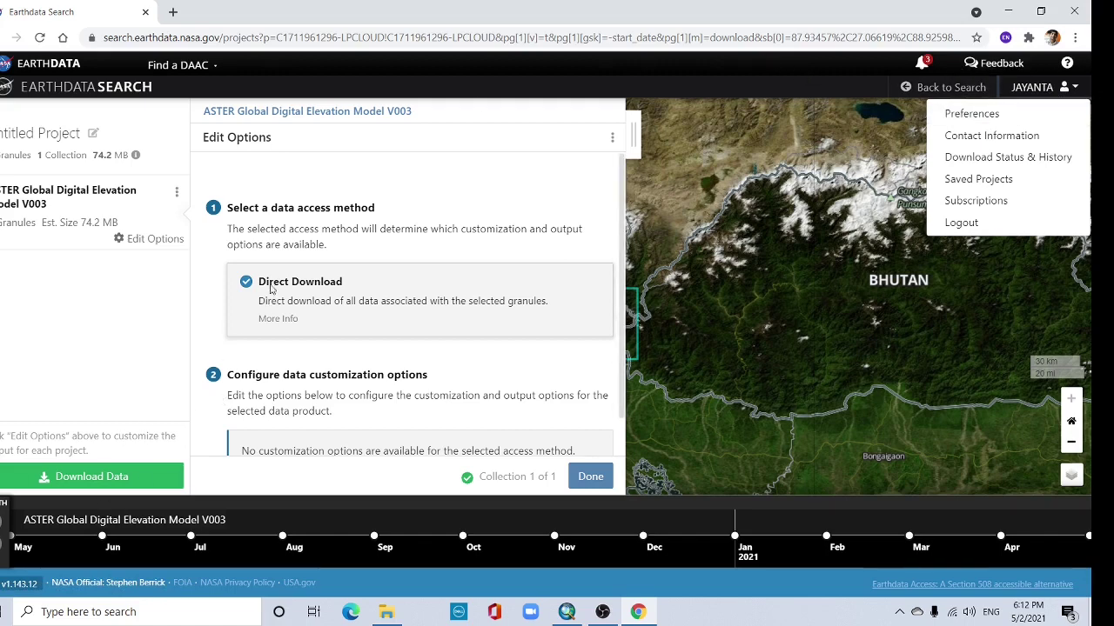
pyautogui.click(92, 479)
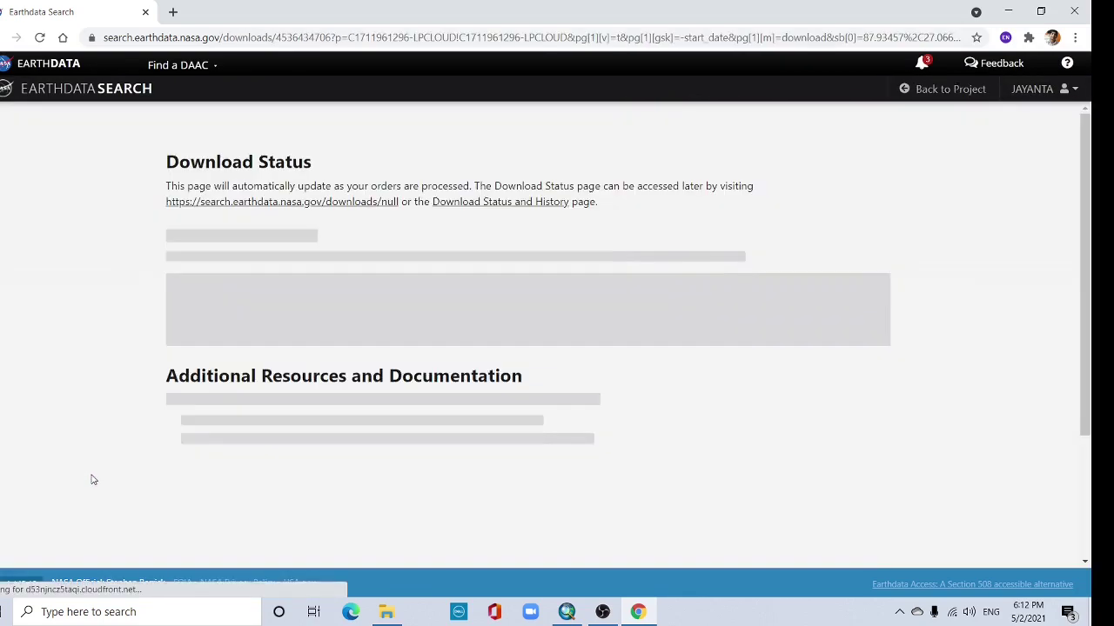
# Step: Download the N27E087 dem and count .tif files and the N27E088_dem.tif, allowing multiple downloads
pyautogui.scroll(-2, 499, 427)
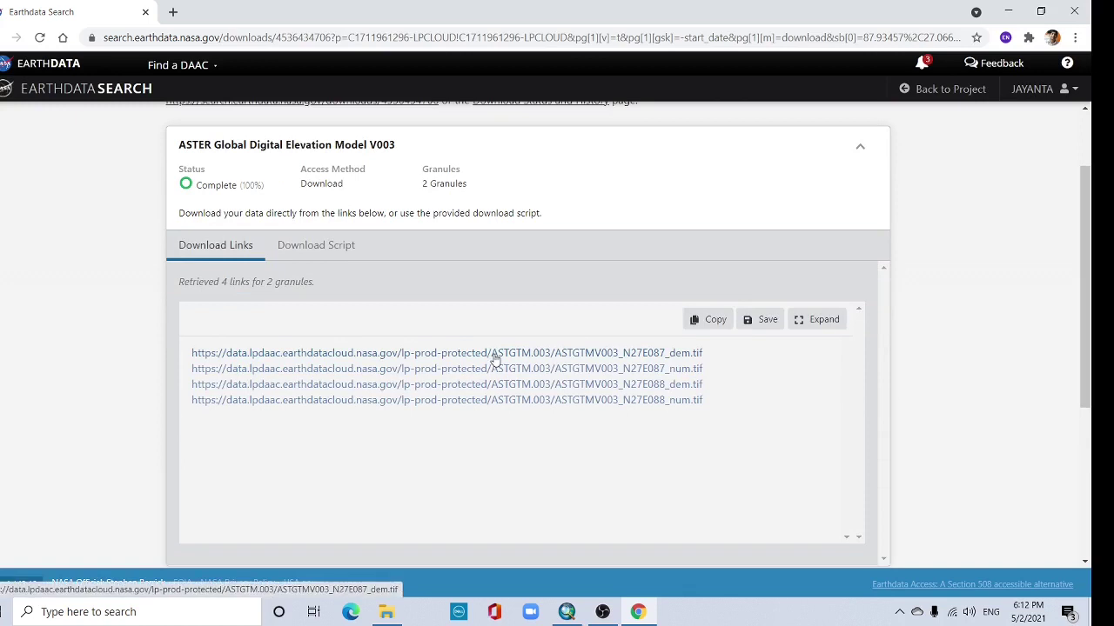
pyautogui.click(494, 357)
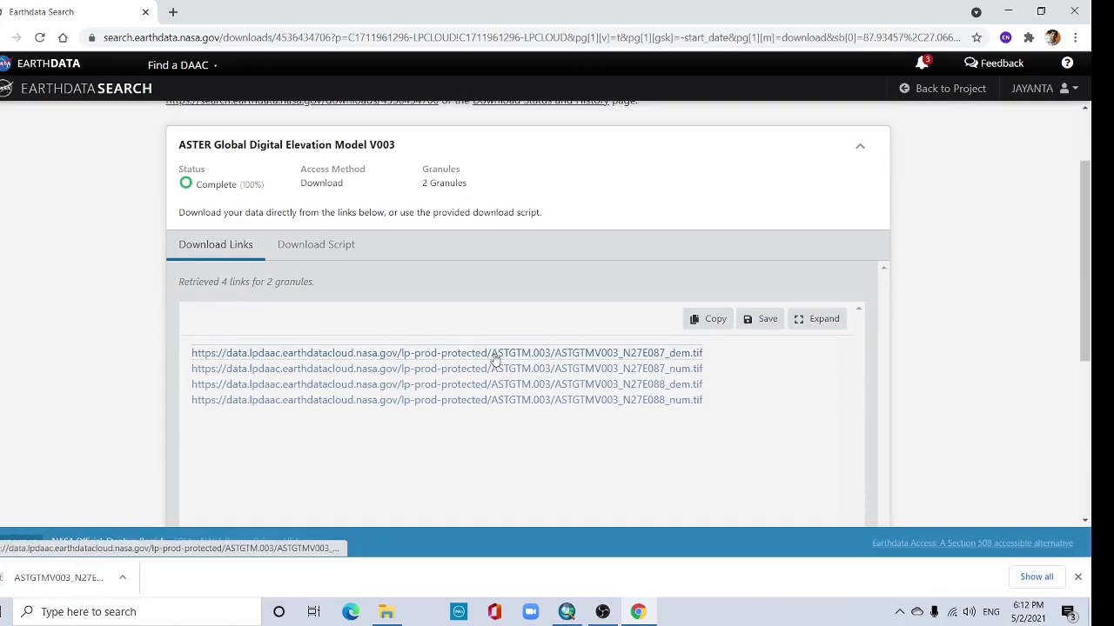
pyautogui.click(557, 369)
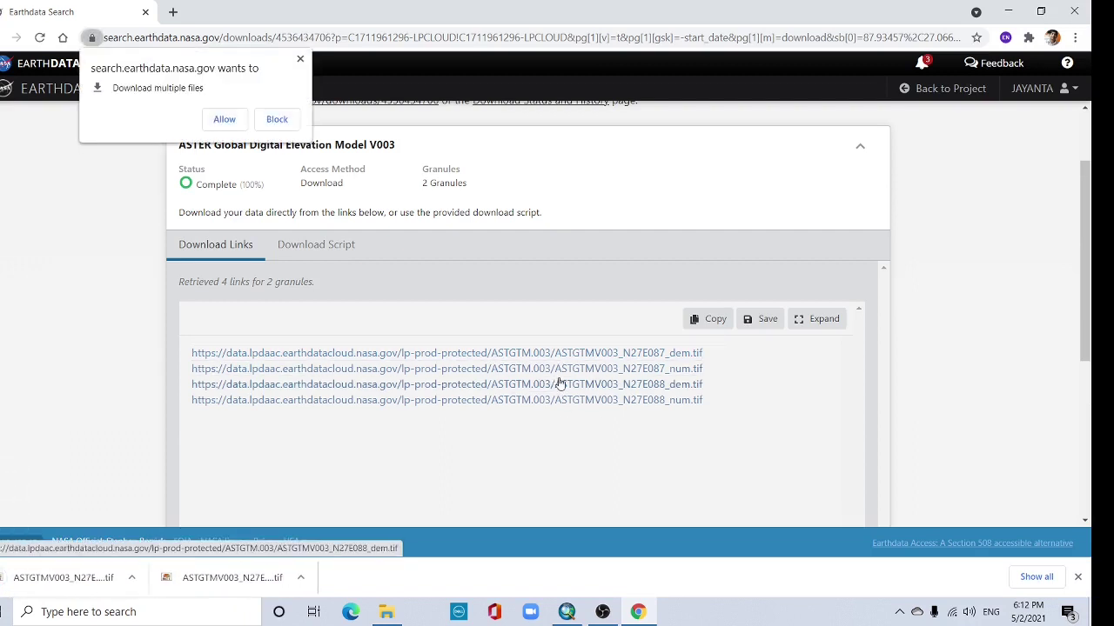
pyautogui.click(562, 385)
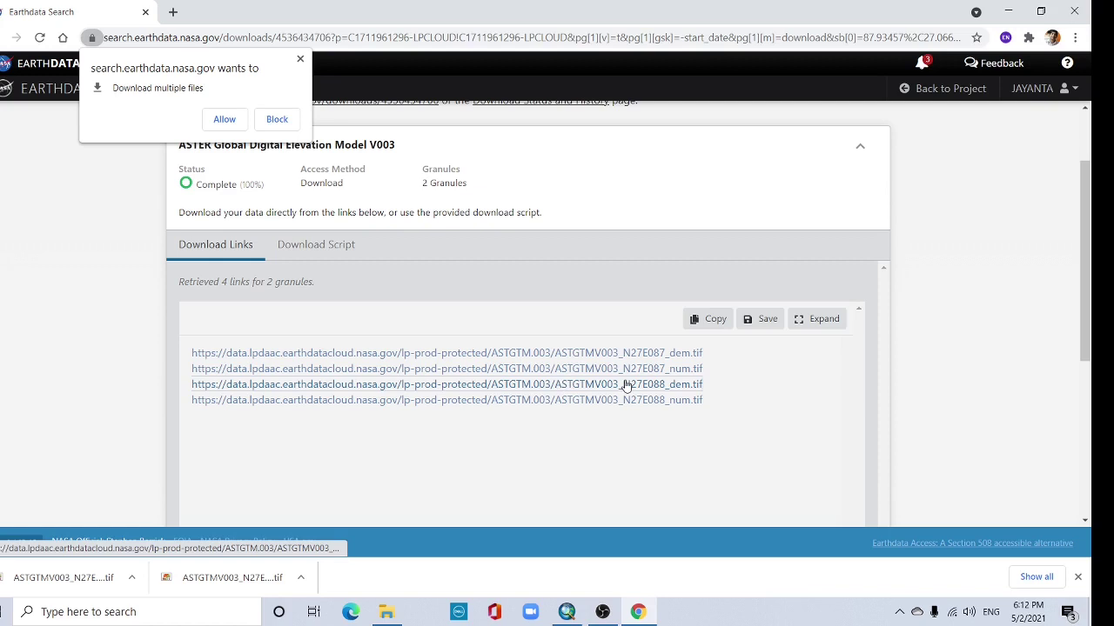
pyautogui.click(300, 59)
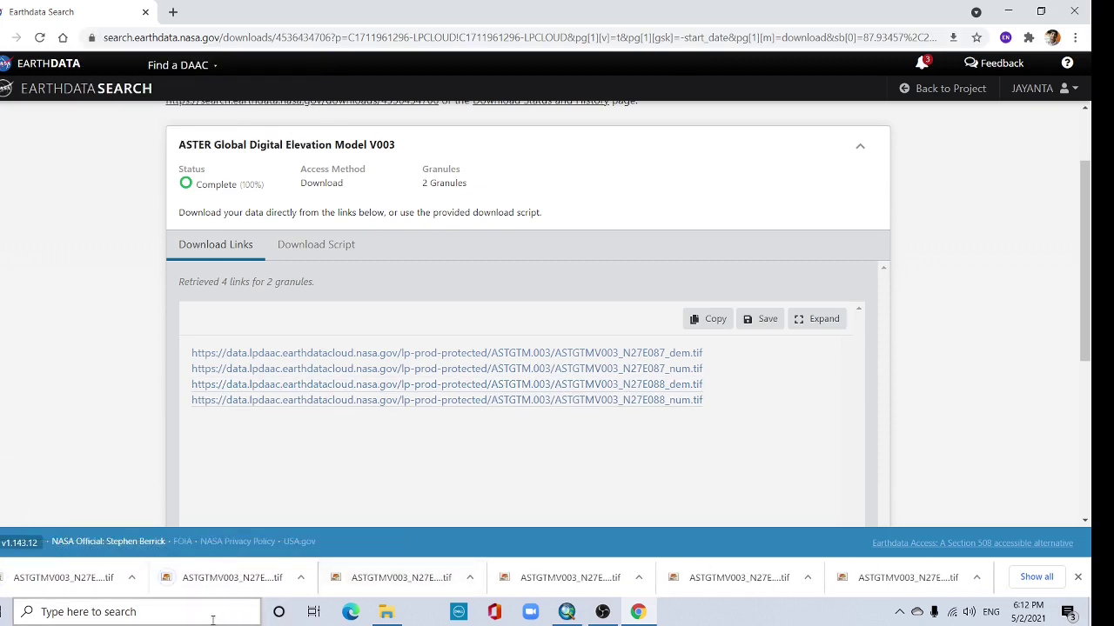
# Step: Select the four ASTGTMV003 TIF files in Downloads and go to D:\Youtube
pyautogui.hotkey('alt', 'Tab')
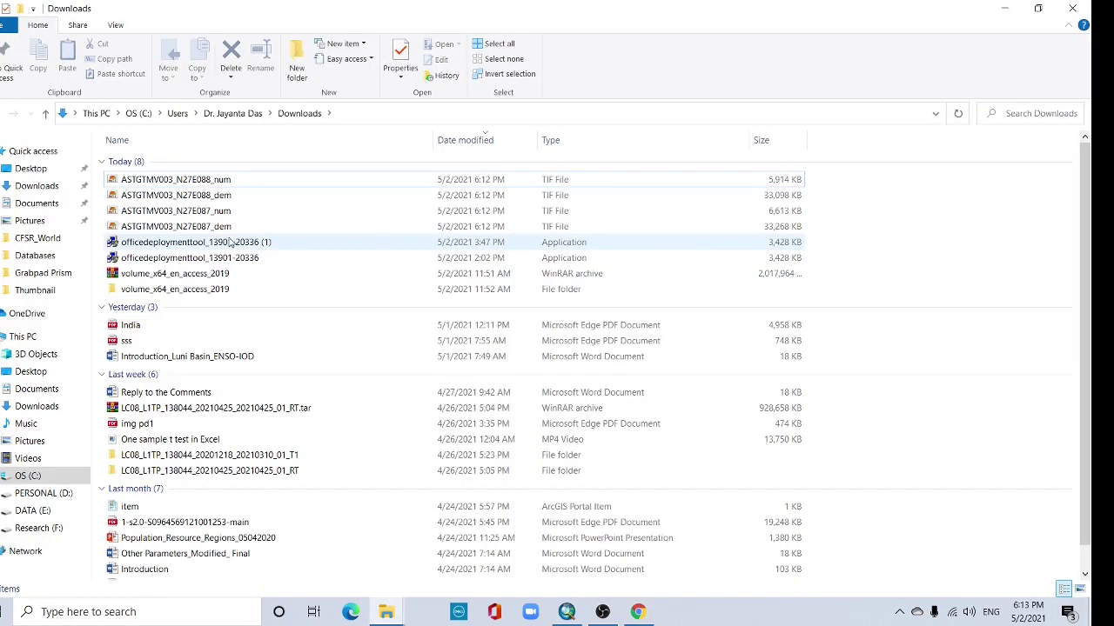
pyautogui.click(229, 230)
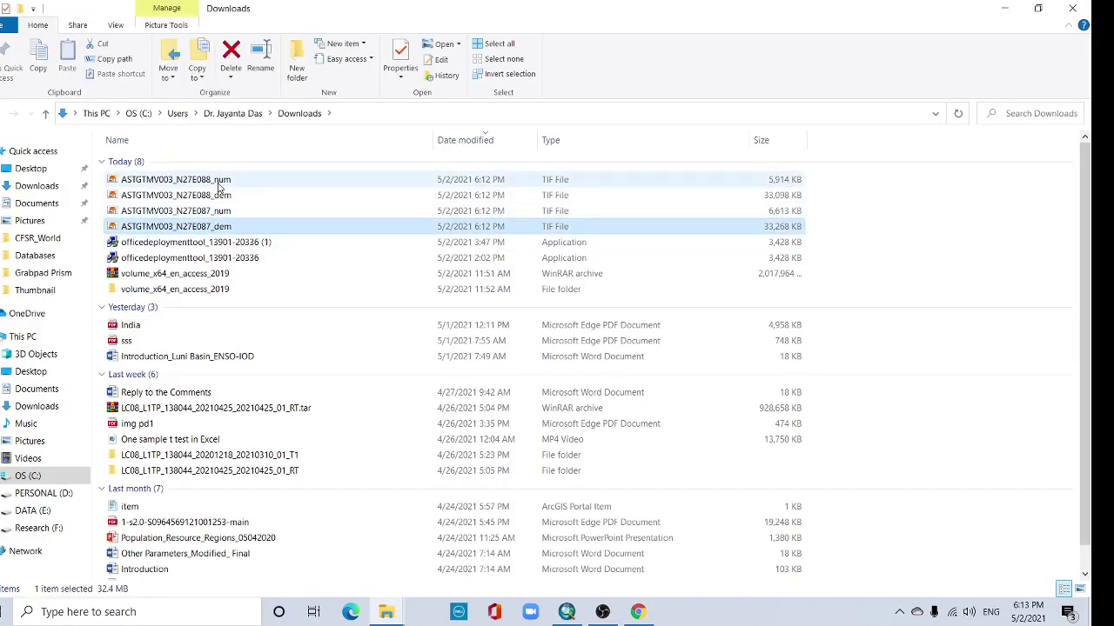
pyautogui.keyDown('shift'); pyautogui.click(218, 183); pyautogui.keyUp('shift')
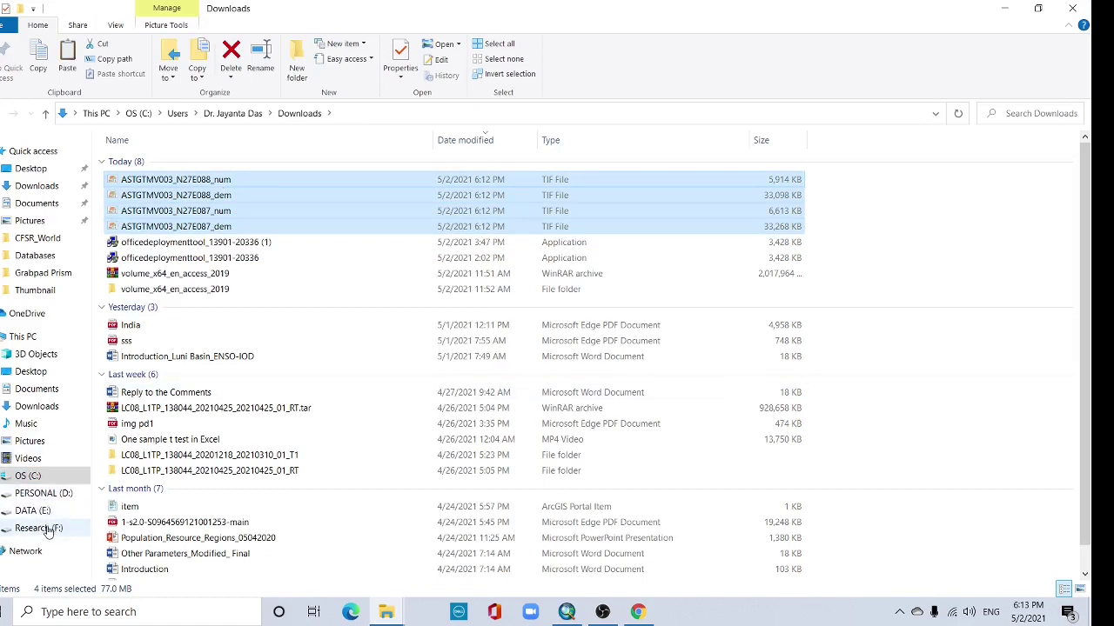
pyautogui.click(40, 496)
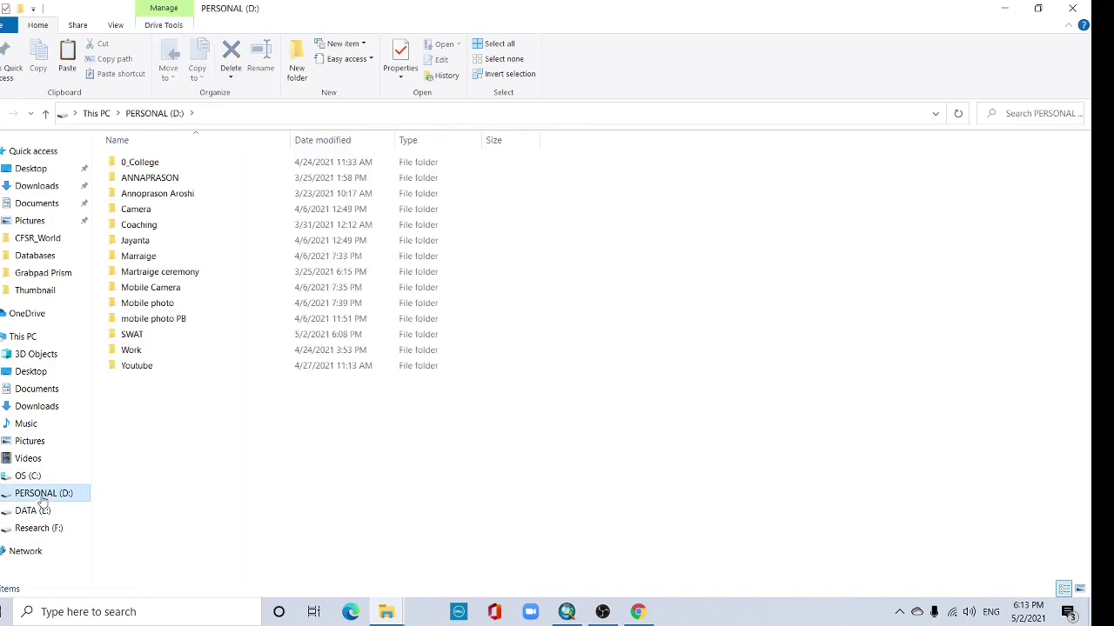
pyautogui.click(137, 368)
pyautogui.doubleClick(137, 369)
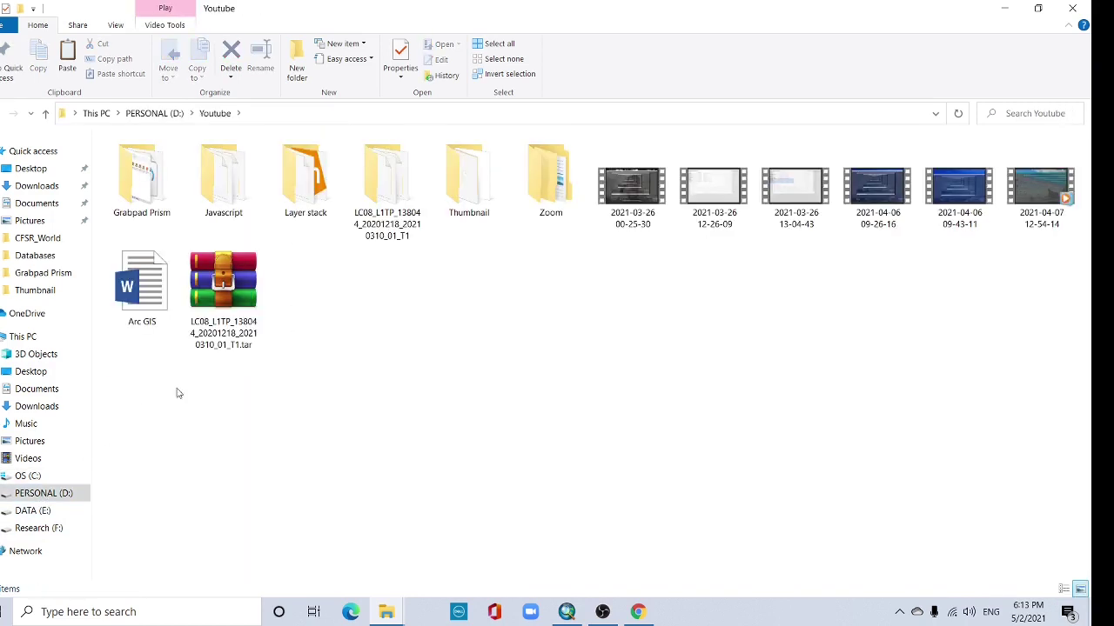
# Step: Create a new folder named DEM_Sikkim inside the Youtube folder
pyautogui.rightClick(388, 373)
pyautogui.moveTo(466, 549)
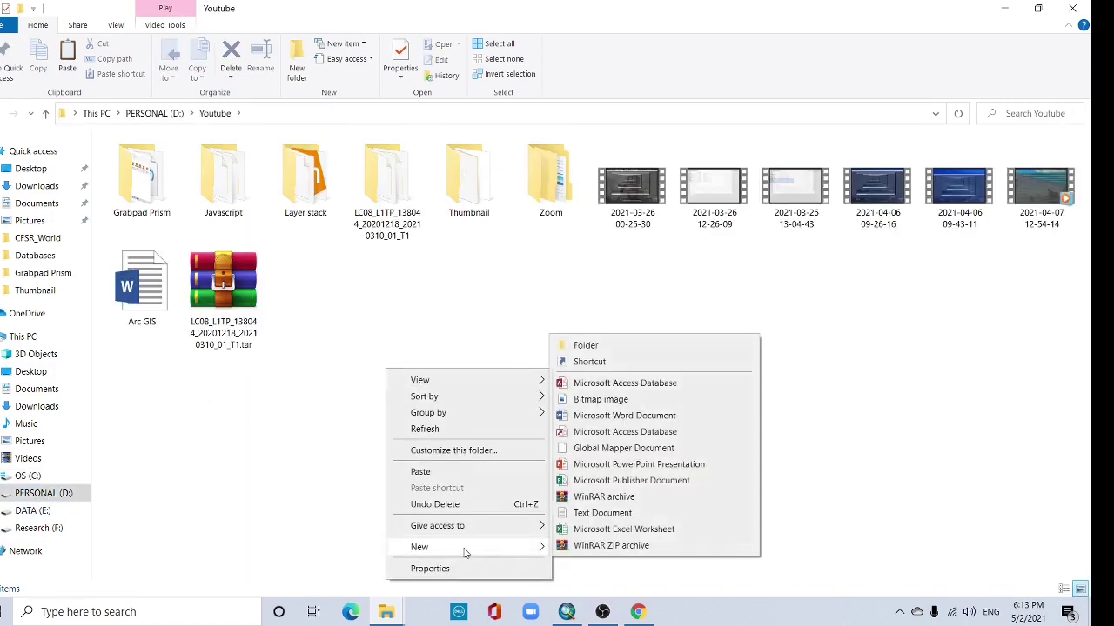
pyautogui.click(609, 348)
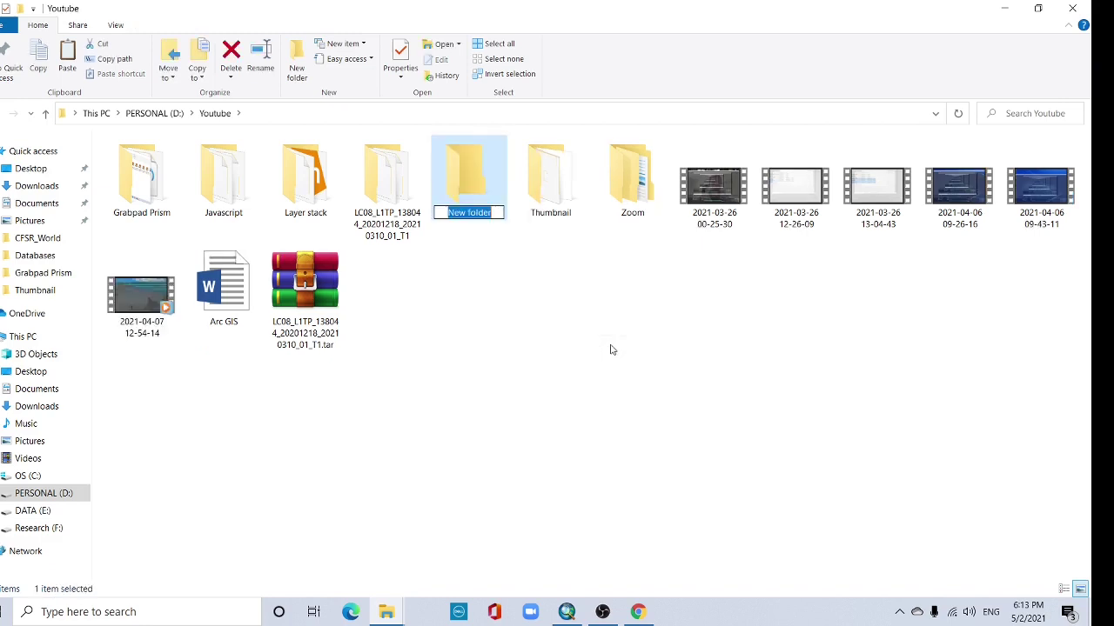
pyautogui.write('DE')
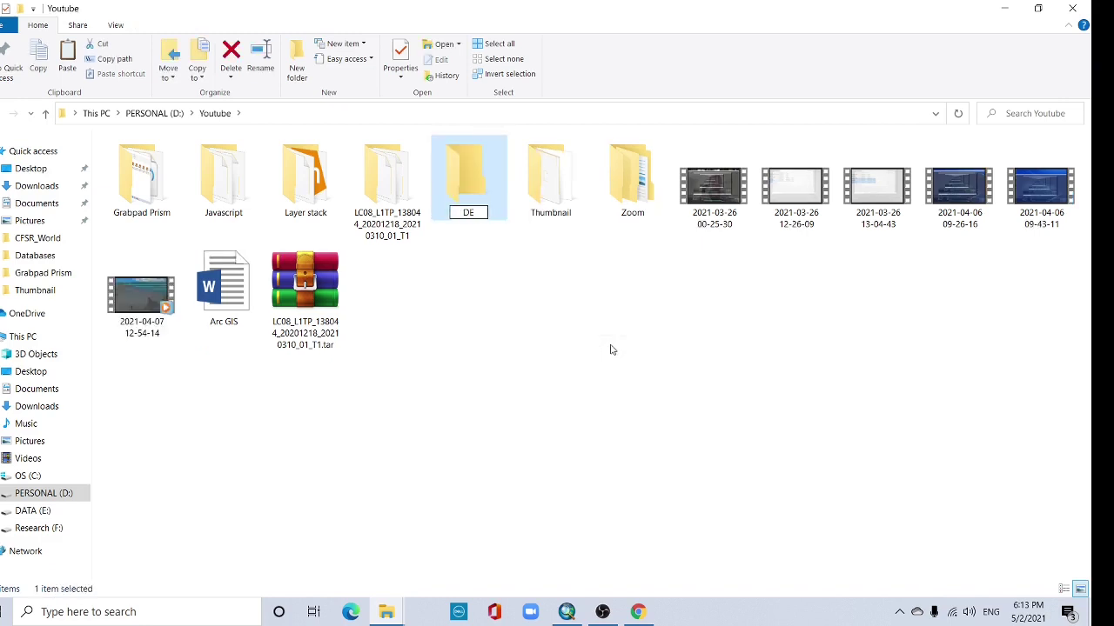
pyautogui.write('M_ Sikkim')
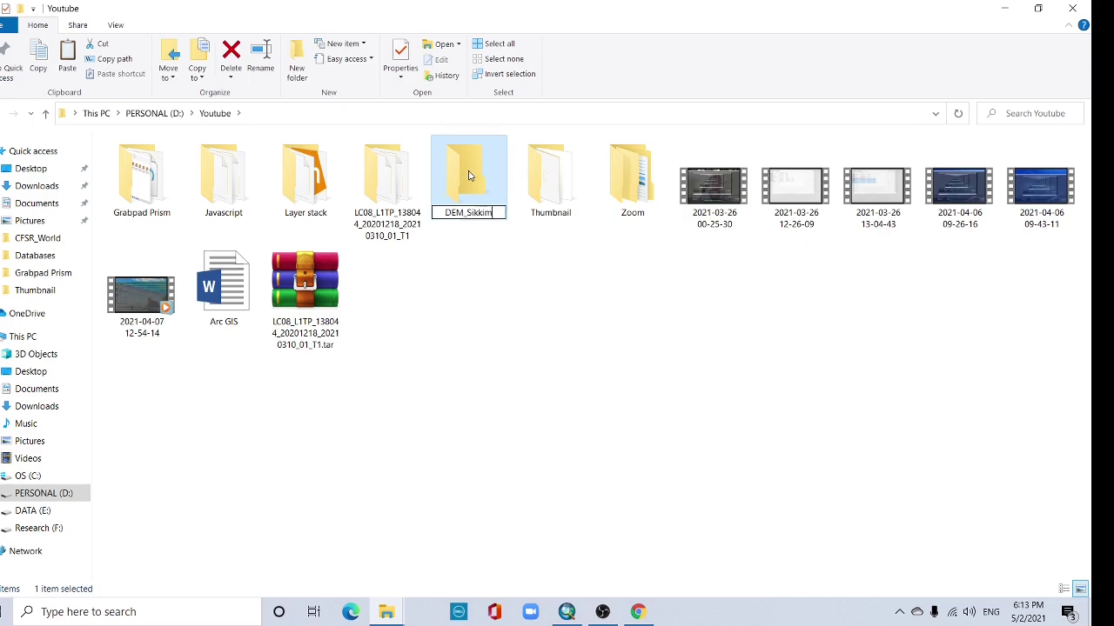
pyautogui.press('Return')
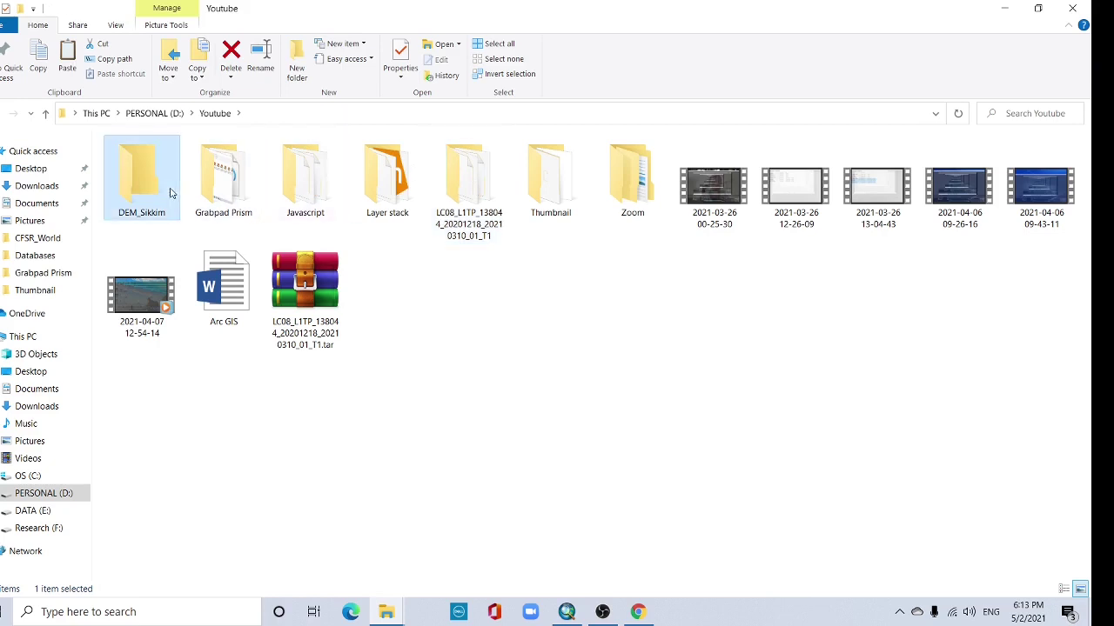
# Step: Paste the four TIF files into DEM_Sikkim and copy the folder's path
pyautogui.doubleClick(143, 174)
pyautogui.hotkey('ctrl', 'v')
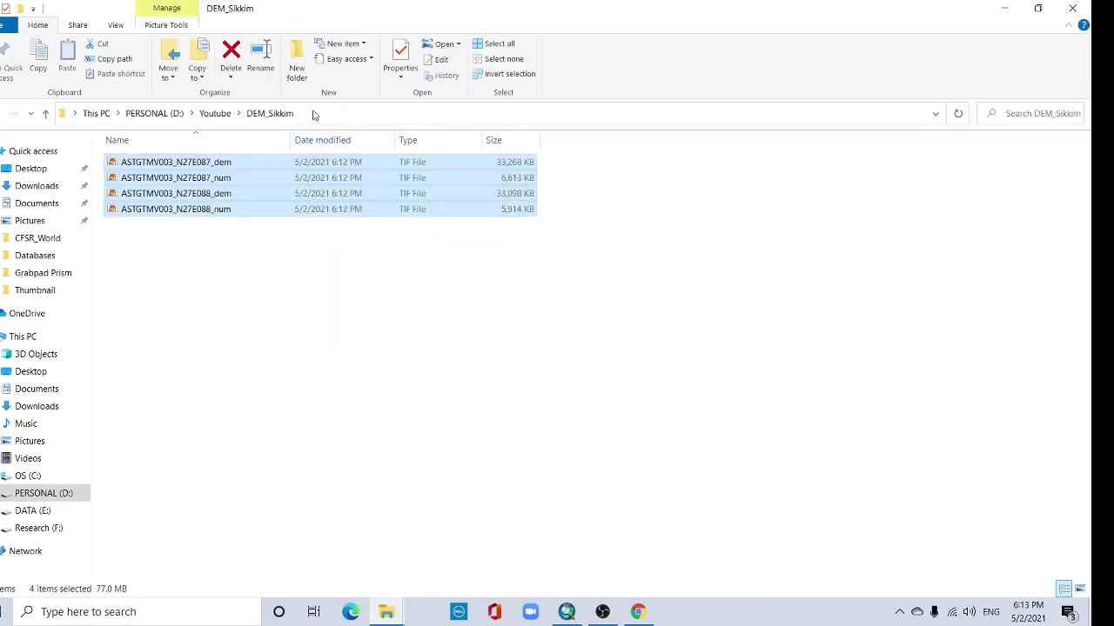
pyautogui.click(308, 114)
pyautogui.hotkey('ctrl', 'c')
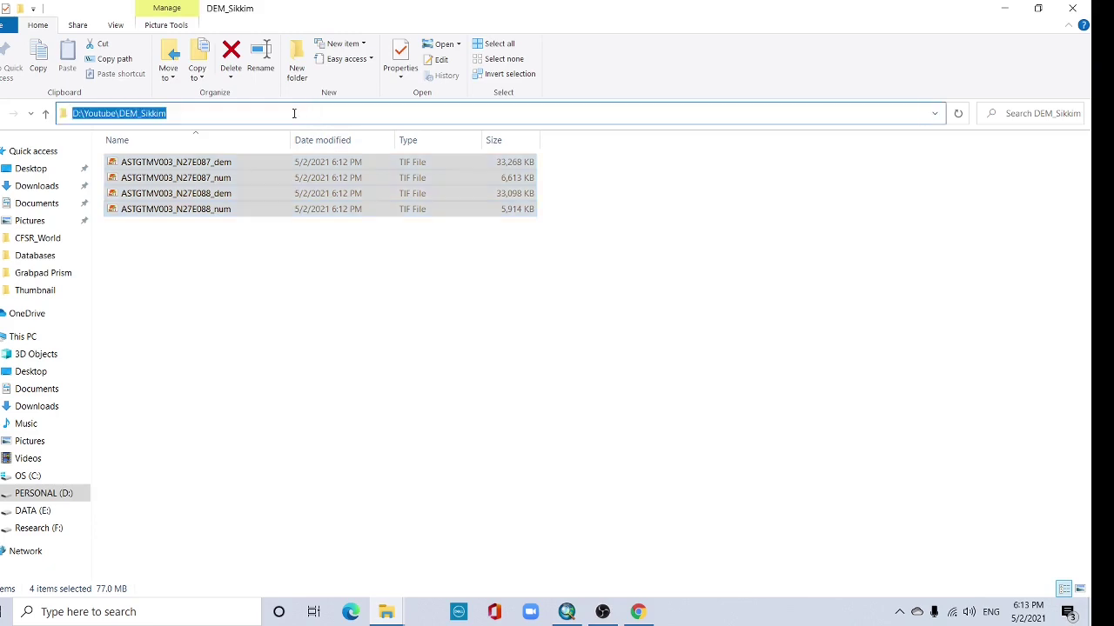
pyautogui.click(566, 611)
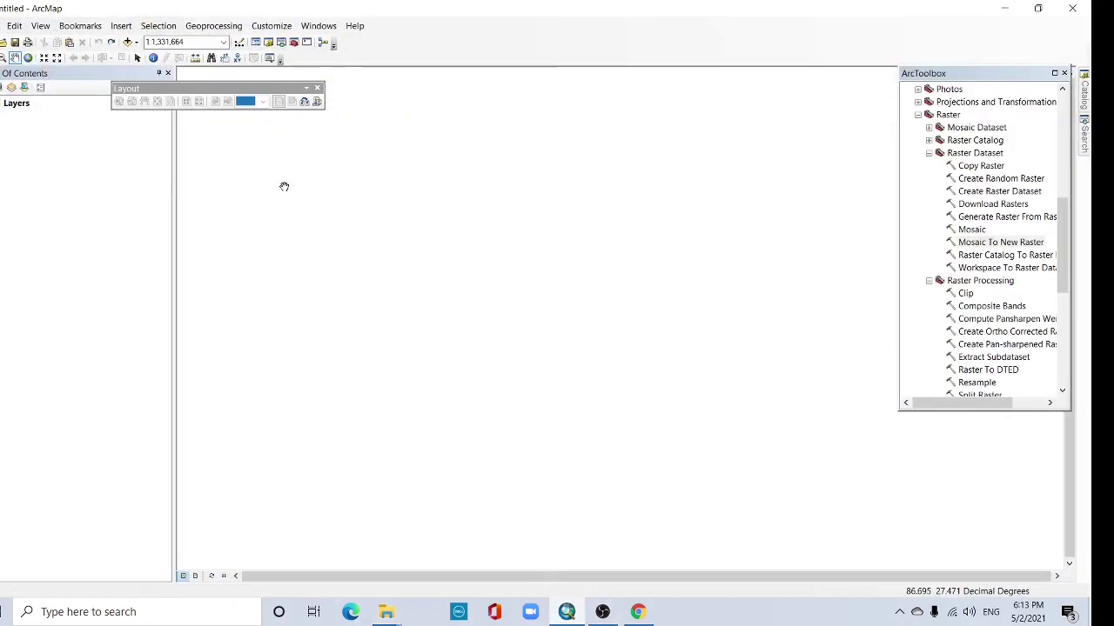
# Step: Add ASTGTMV003_N27E087_dem.tif from D:\Youtube\DEM_Sikkim to the map
pyautogui.click(127, 42)
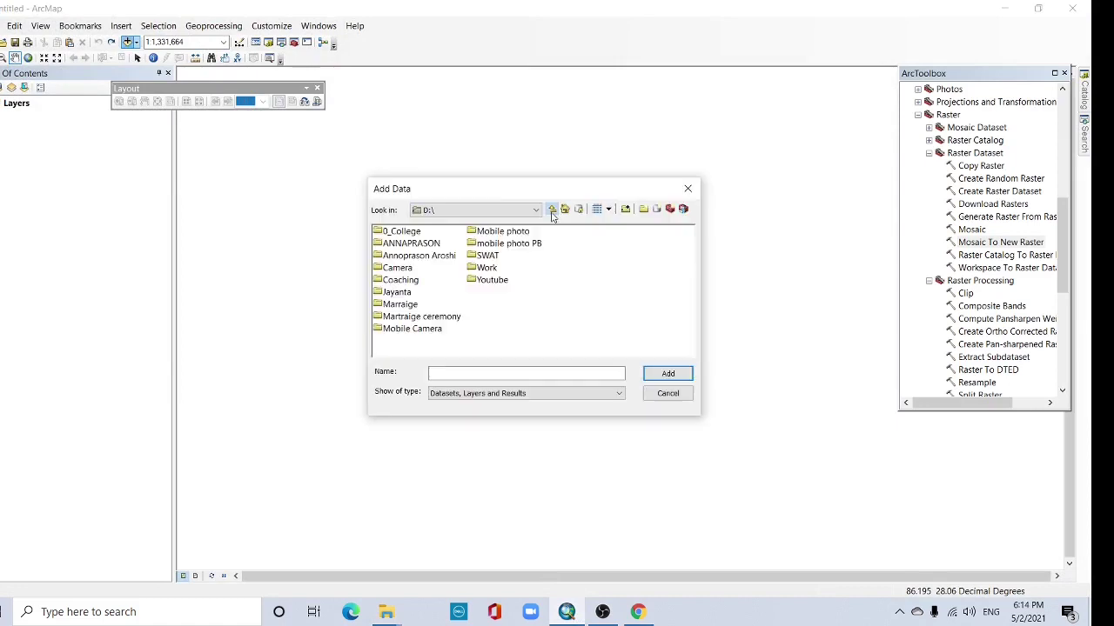
pyautogui.click(495, 373)
pyautogui.hotkey('ctrl', 'v')
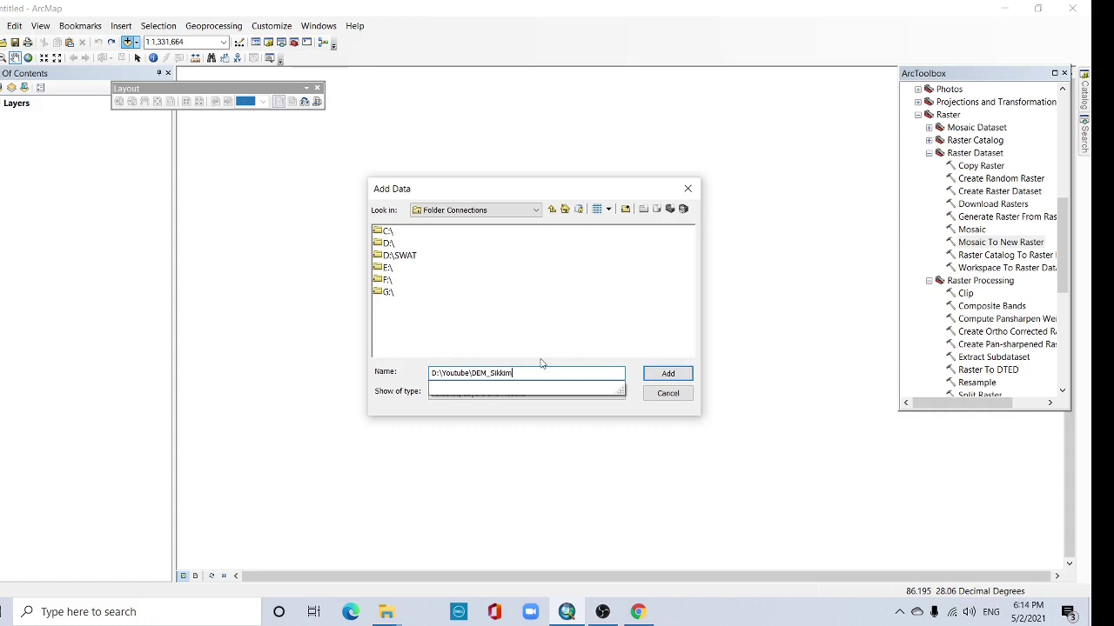
pyautogui.click(677, 378)
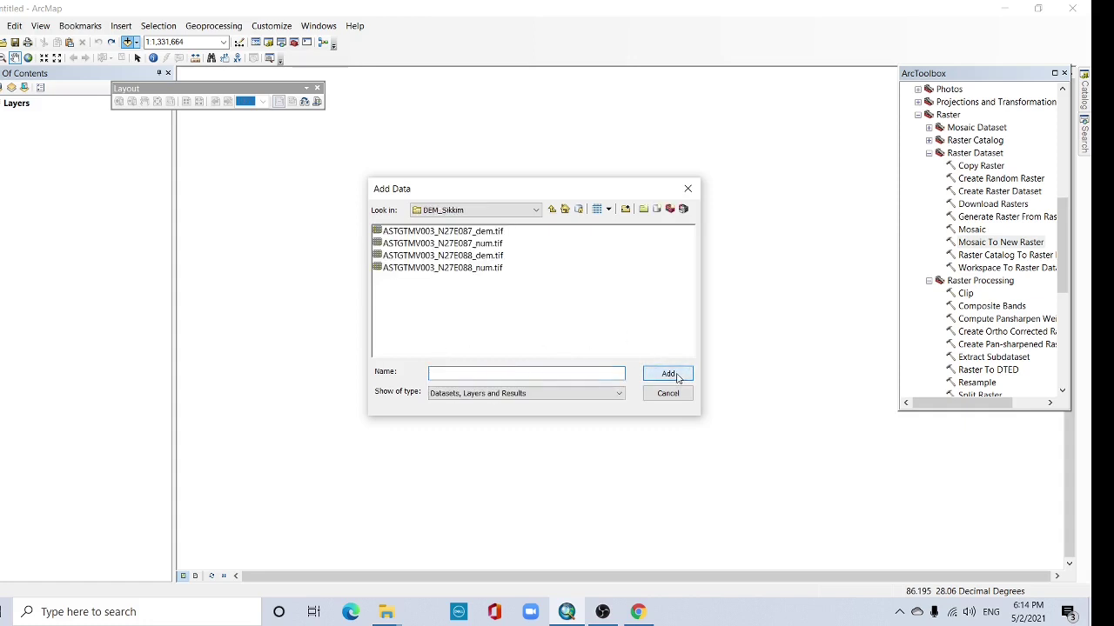
pyautogui.click(466, 234)
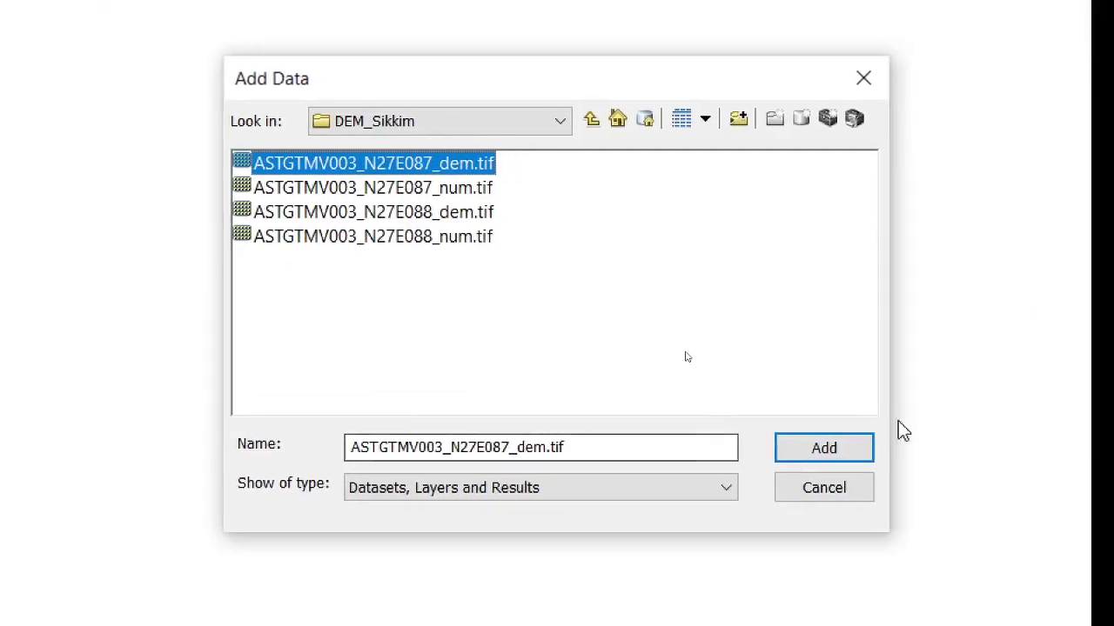
pyautogui.click(870, 520)
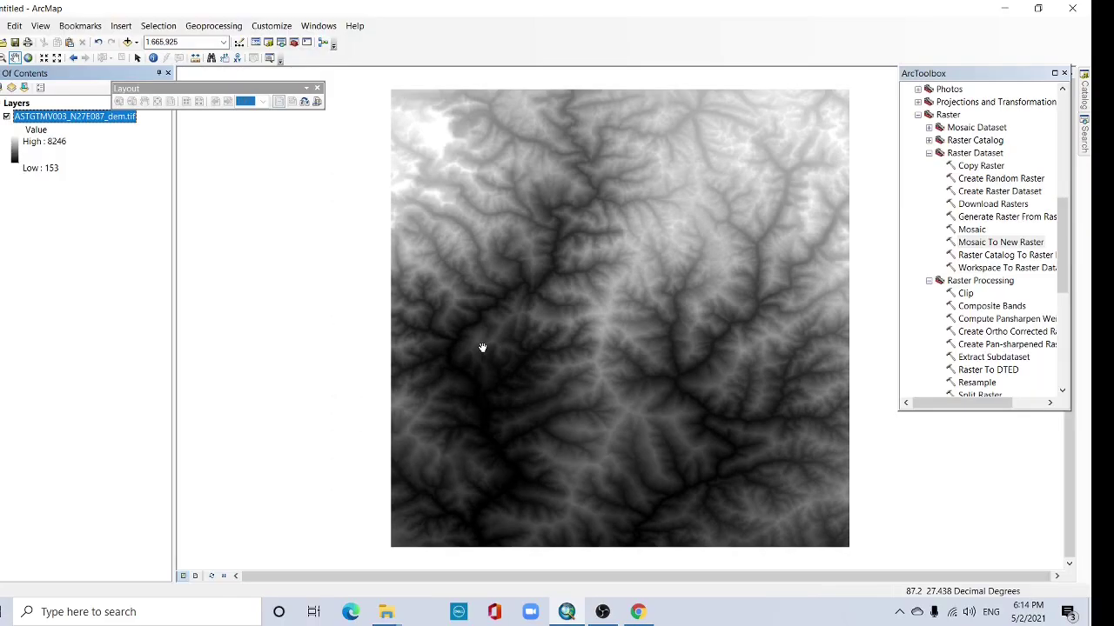
# Step: Add ASTGTMV003_N27E088_dem.tif to the map as a second DEM layer
pyautogui.click(127, 43)
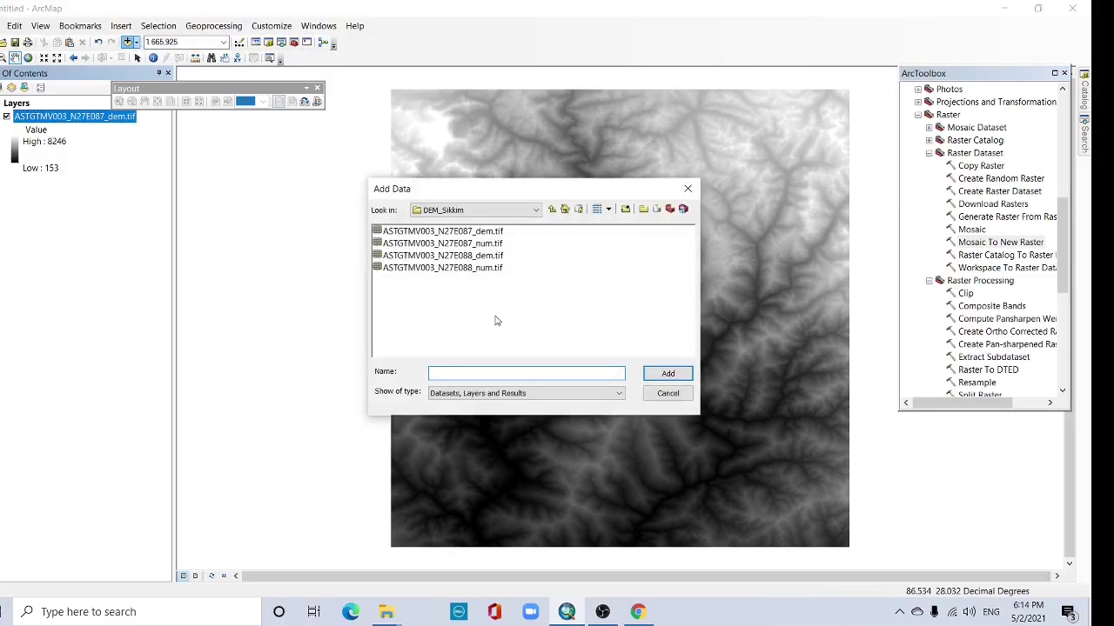
pyautogui.click(485, 258)
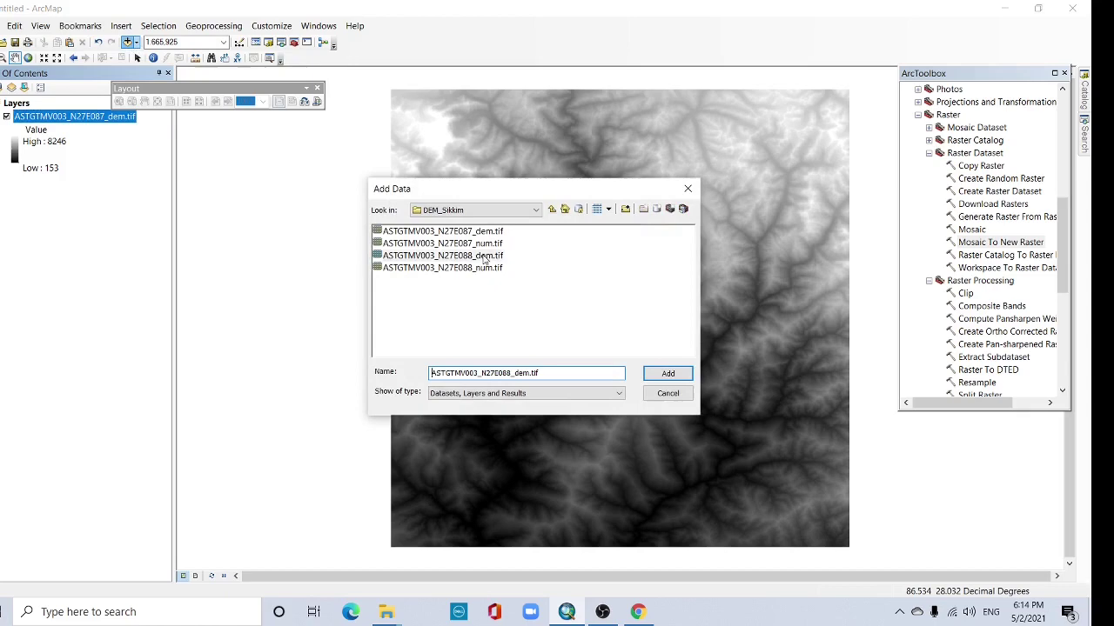
pyautogui.click(668, 374)
pyautogui.rightClick(708, 578)
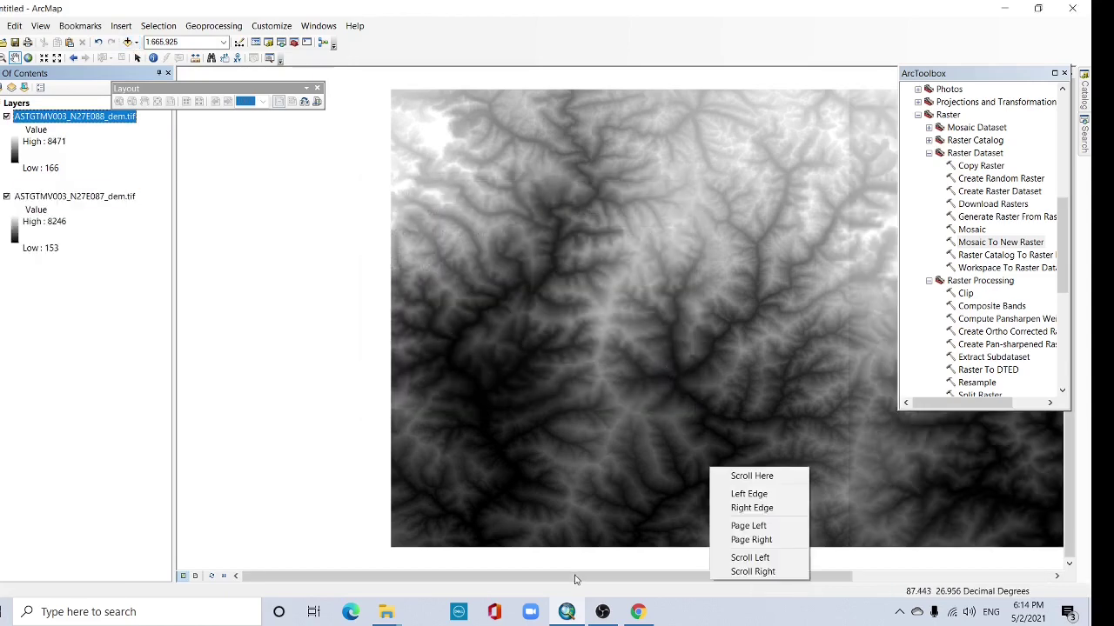